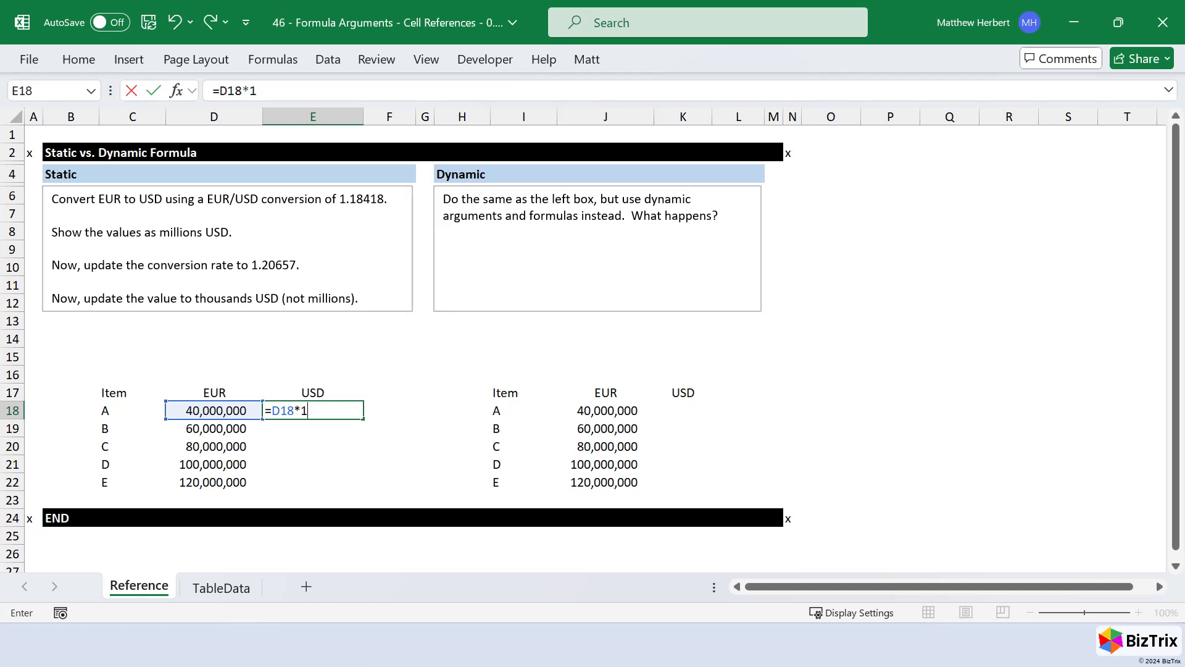
- Enter the formula =D18*1.18418 in E18 and fill it down to E22
key("ctrl+Return")
key("Left")
key("ctrl+Down")
key("Right")
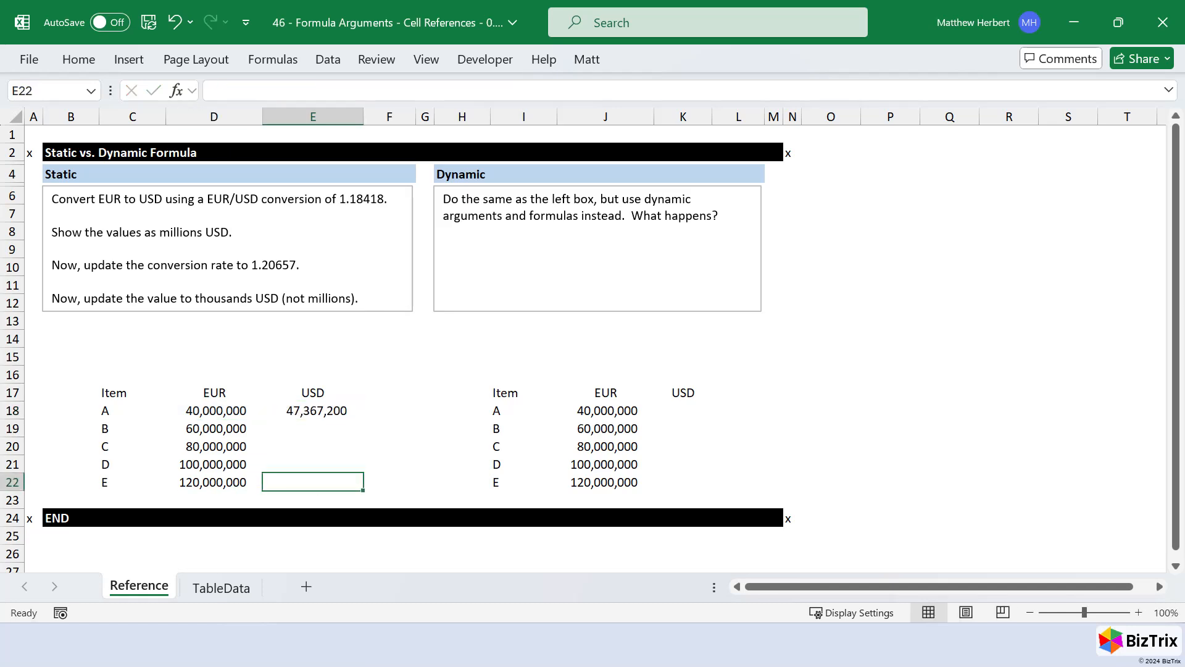
key("ctrl+shift+Up")
key("ctrl+d")
key("Return")
key("shift+BackSpace")
key("F2")
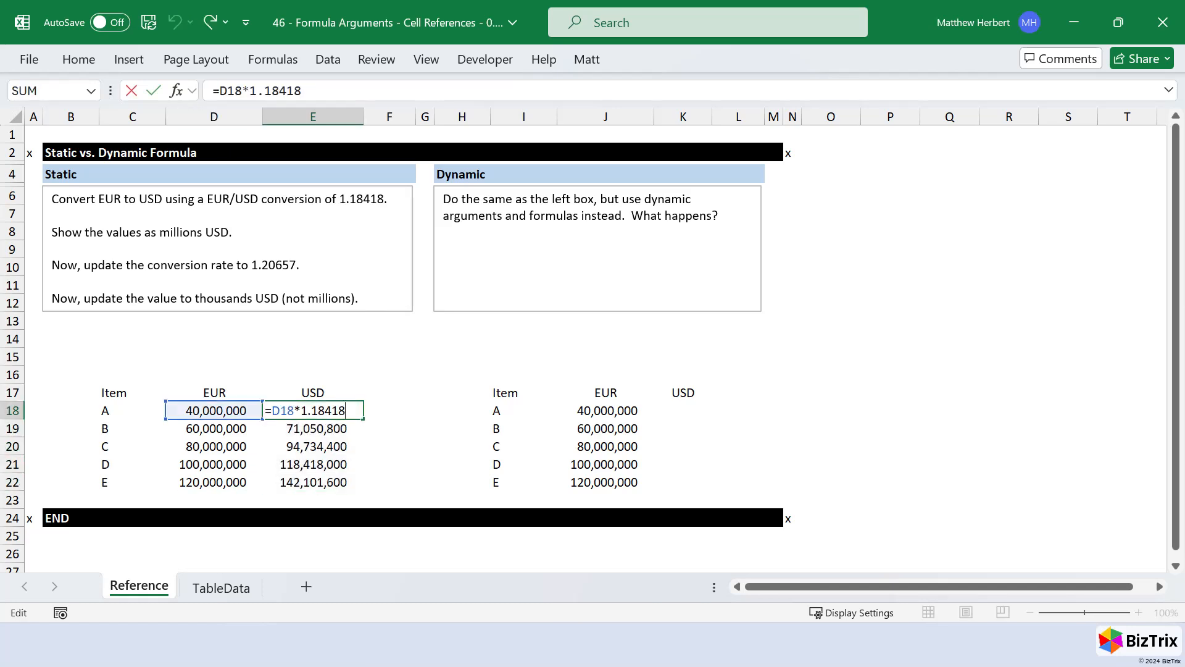
key("ctrl+Return")
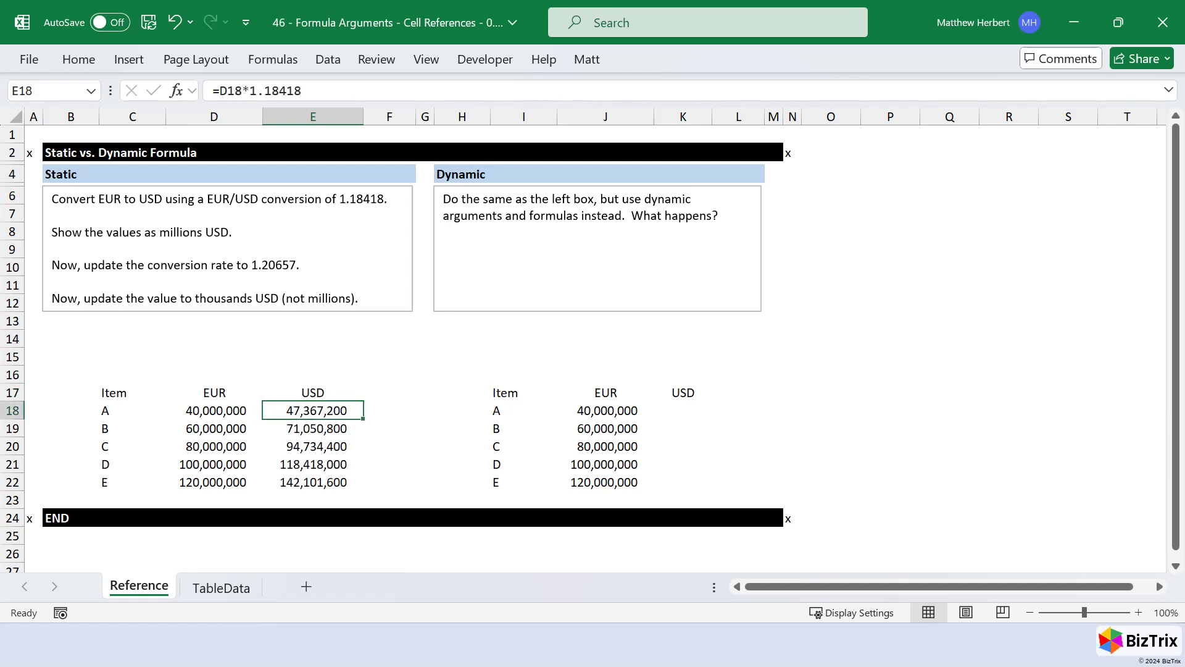
- Divide the E18 conversion formula by 1000000, show one decimal place, and fill it down to E22
key("F2")
type("/100000")
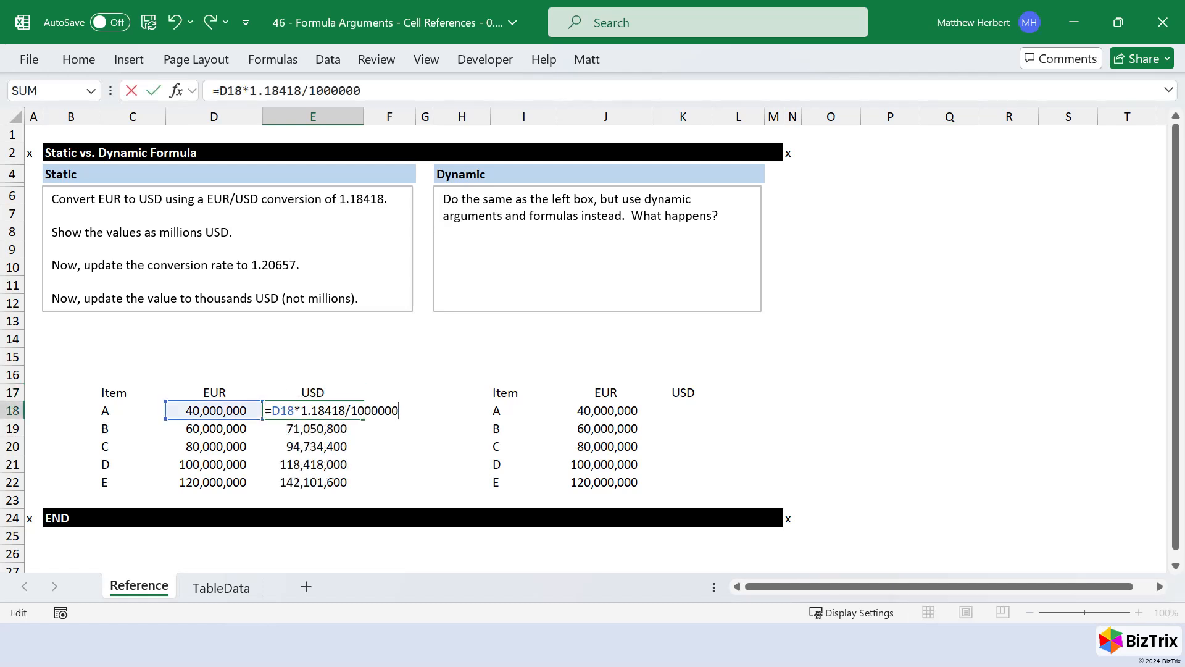
type("0")
key("ctrl+Return")
key("alt+h")
key("0")
key("shift+Down")
key("shift+Down")
key("shift+Down")
key("shift+Down")
key("ctrl+d")
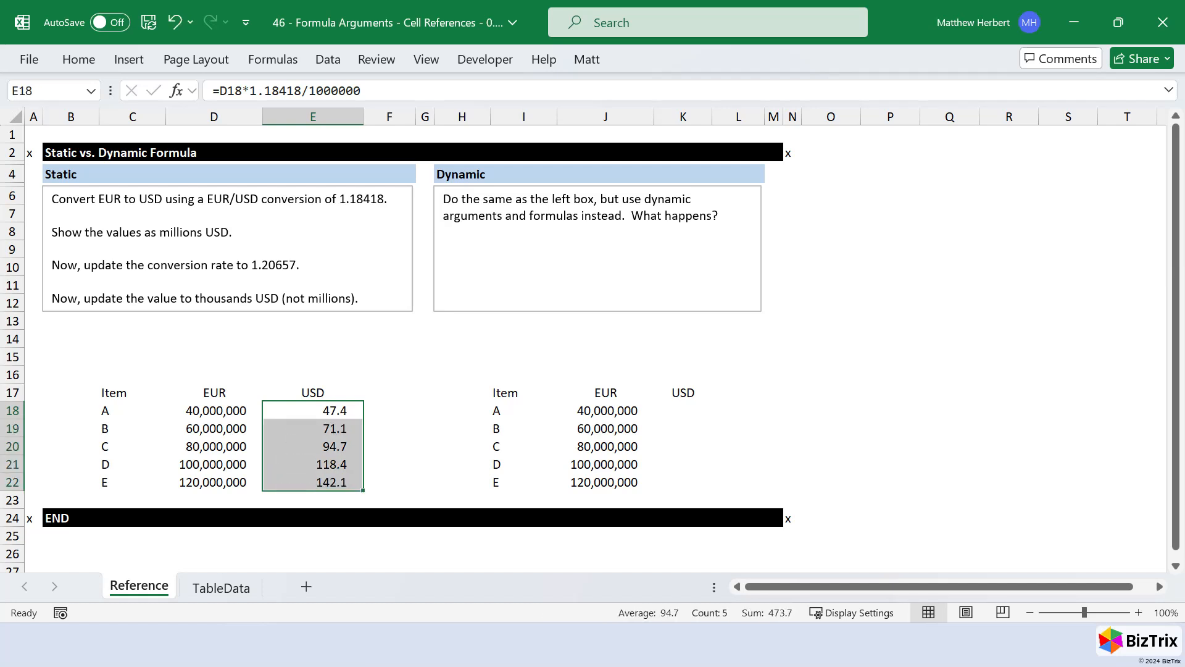
key("shift+Up")
key("shift+Up")
key("shift+Up")
key("shift+Up")
key("F2")
key("Escape")
- Change the header in E17 to mUSD
key("Up")
key("F2")
key("Home")
type("m")
key("ctrl+Return")
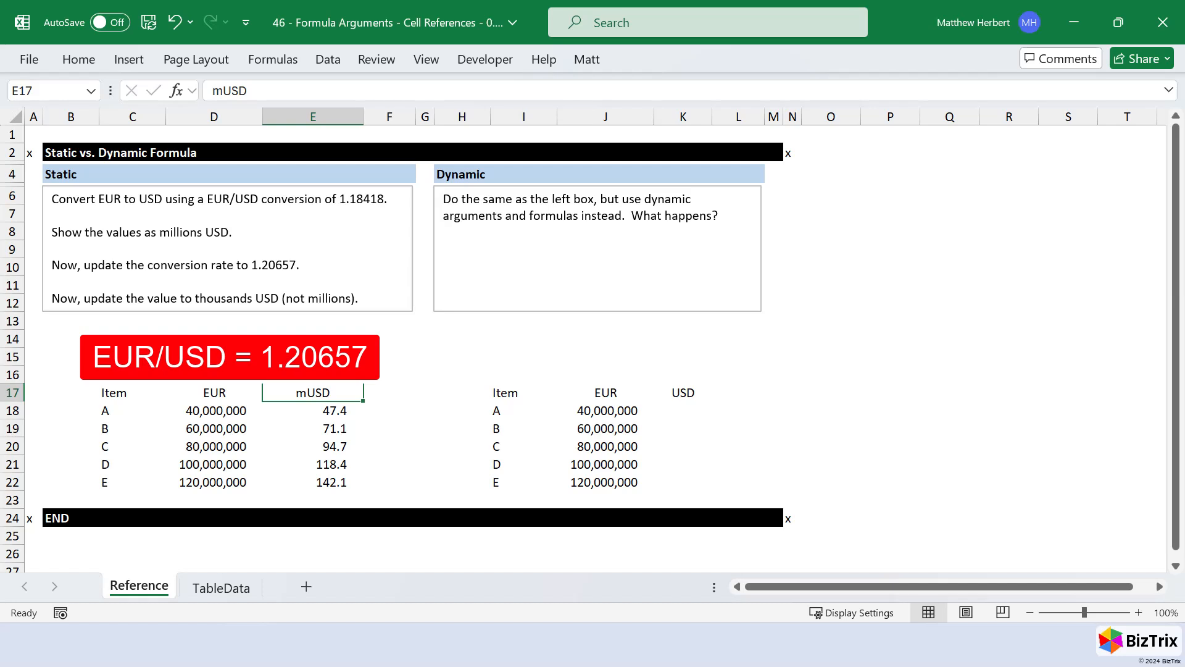
- Change the E18 formula to =D18*1.20657/1000 and fill it down to E22
key("Down")
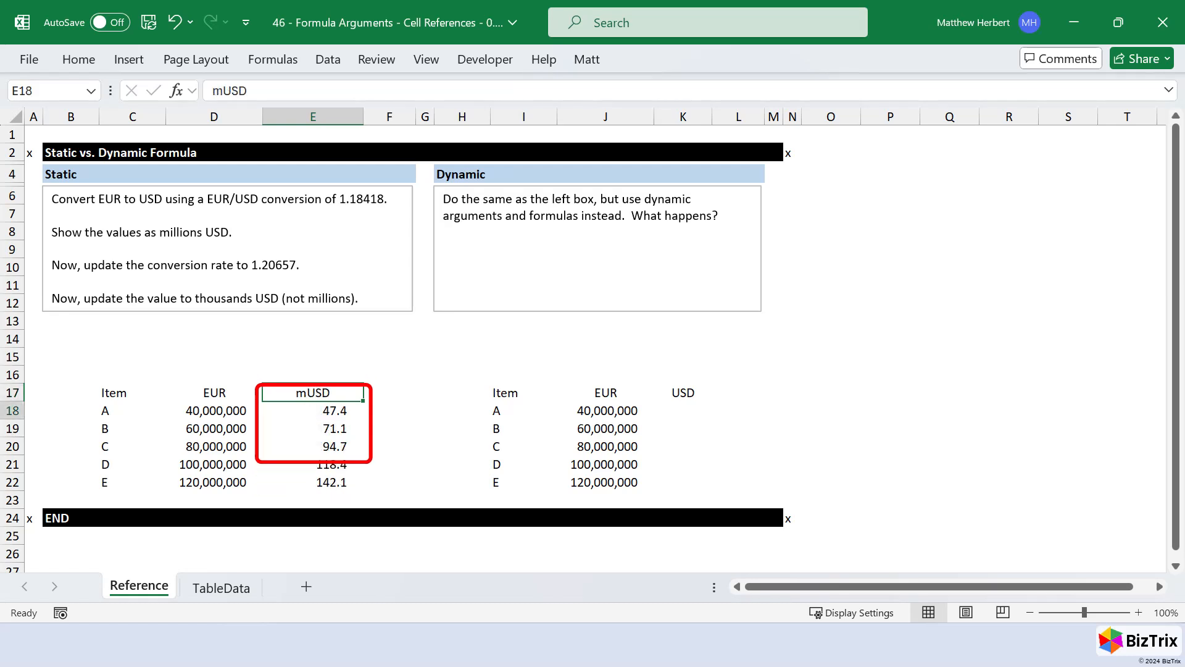
key("F2")
key("BackSpace")
key("BackSpace")
key("BackSpace")
key("Left")
key("Left")
key("Left")
key("Left")
key("Left")
key("ctrl+shift+Left")
type("20657")
key("ctrl+Return")
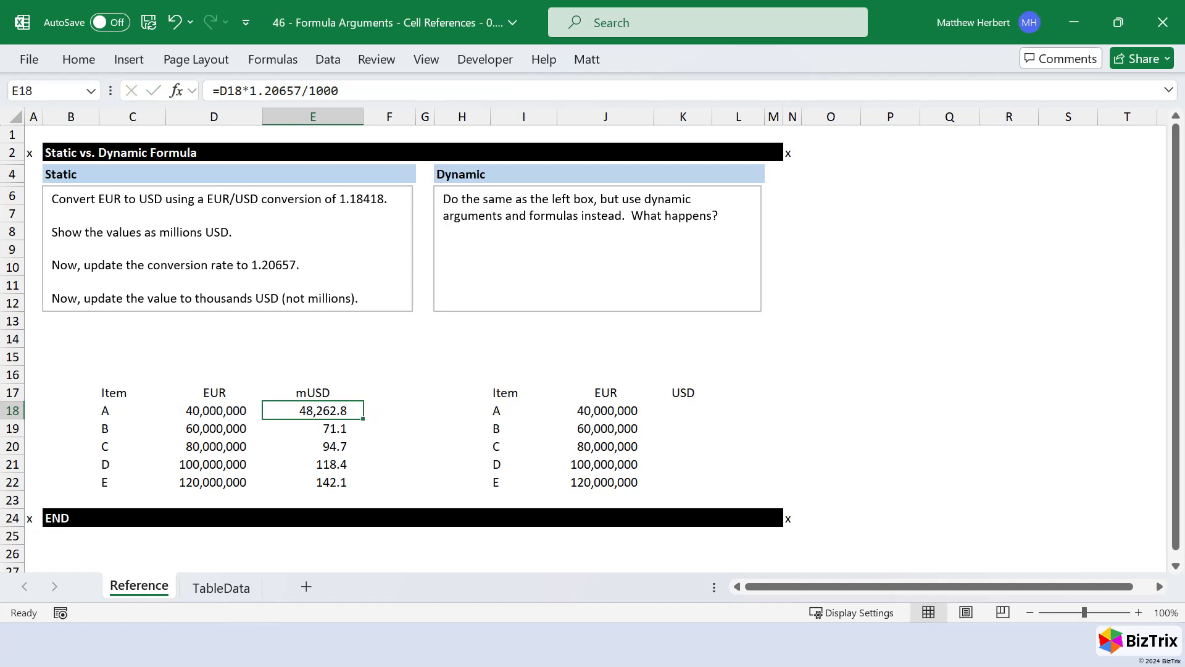
key("ctrl+shift+Down")
key("ctrl+d")
- Change the header in E17 to tUSD and check the formula in E18
key("Up")
key("F2")
key("Home")
key("Delete")
type("t")
key("ctrl+Return")
key("Down")
key("F2")
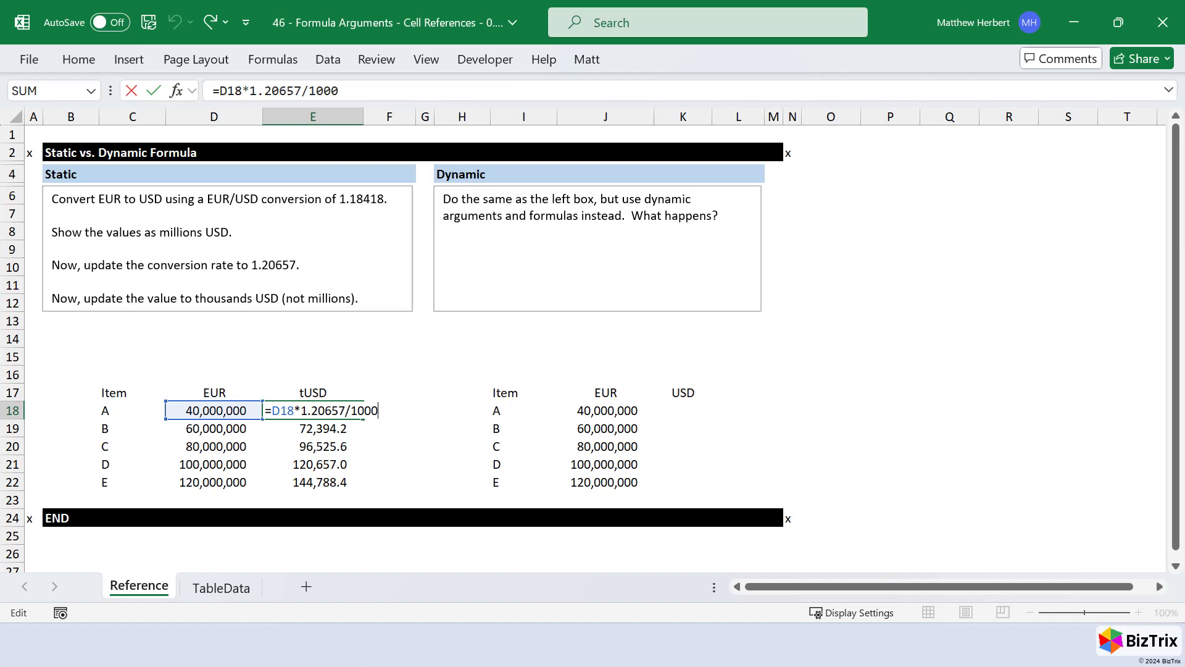
key("ctrl+Return")
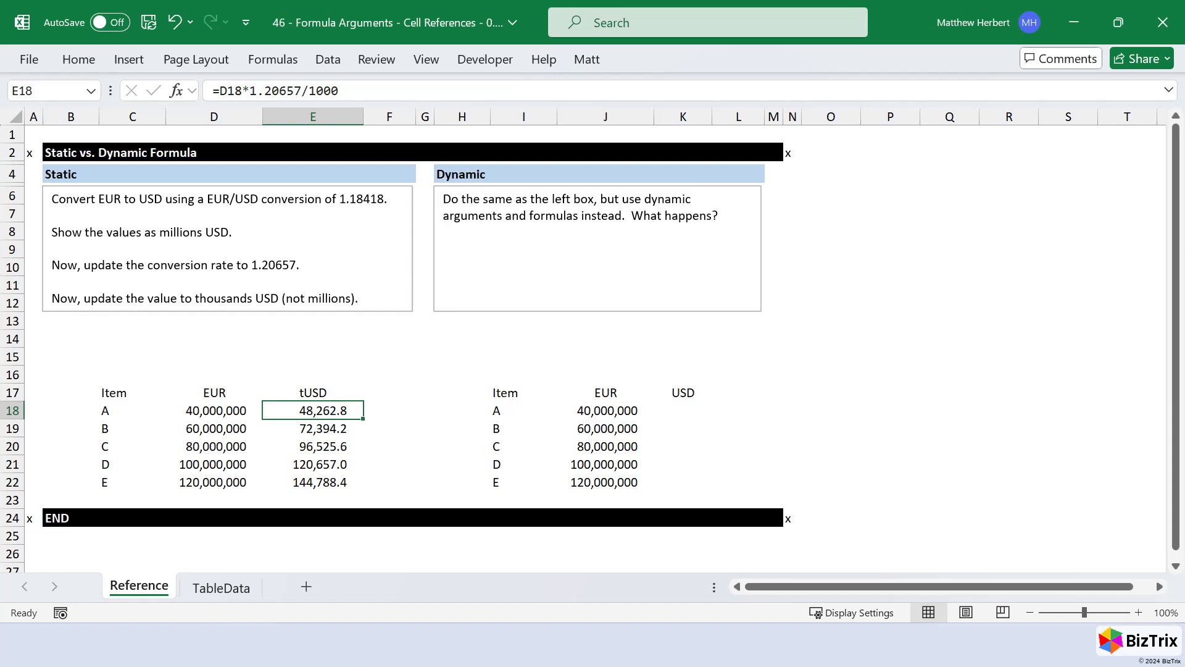
- Reduce the E18 formula to =D18*1.20657 without a divisor and fill it down to E22
key("F2")
key("BackSpace")
key("BackSpace")
key("BackSpace")
key("BackSpace")
key("BackSpace")
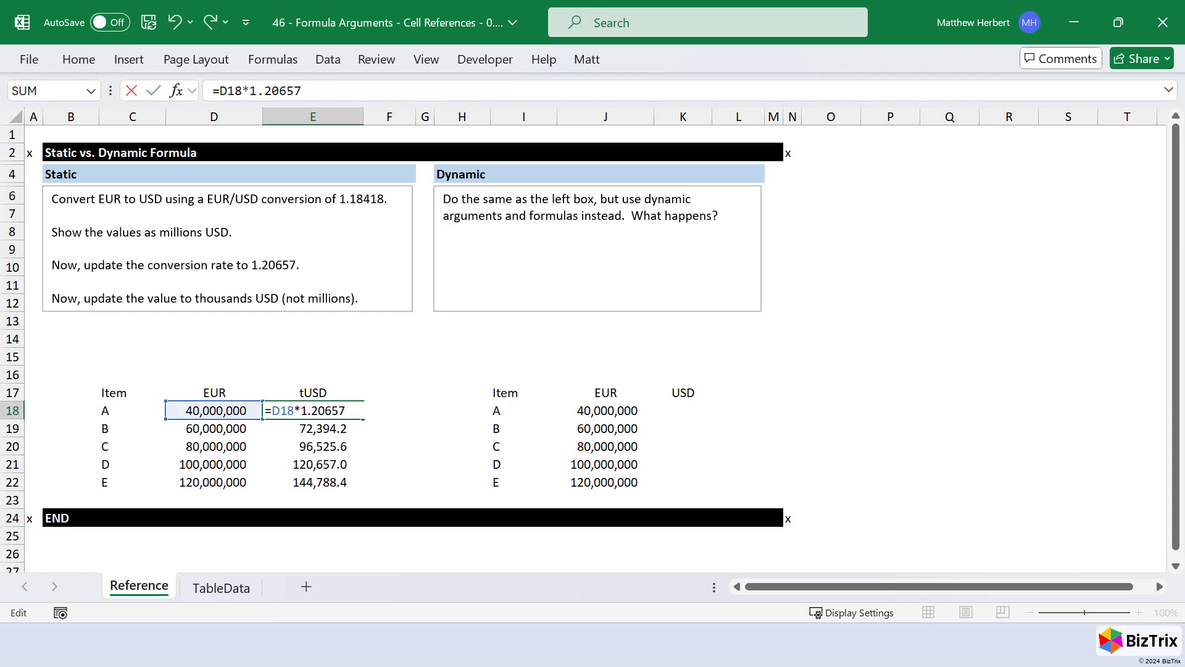
key("ctrl+Return")
key("ctrl+shift+Down")
key("ctrl+d")
key("shift+BackSpace")
- Apply the custom number format #,, to E18 and fill it down to E22
key("ctrl+1")
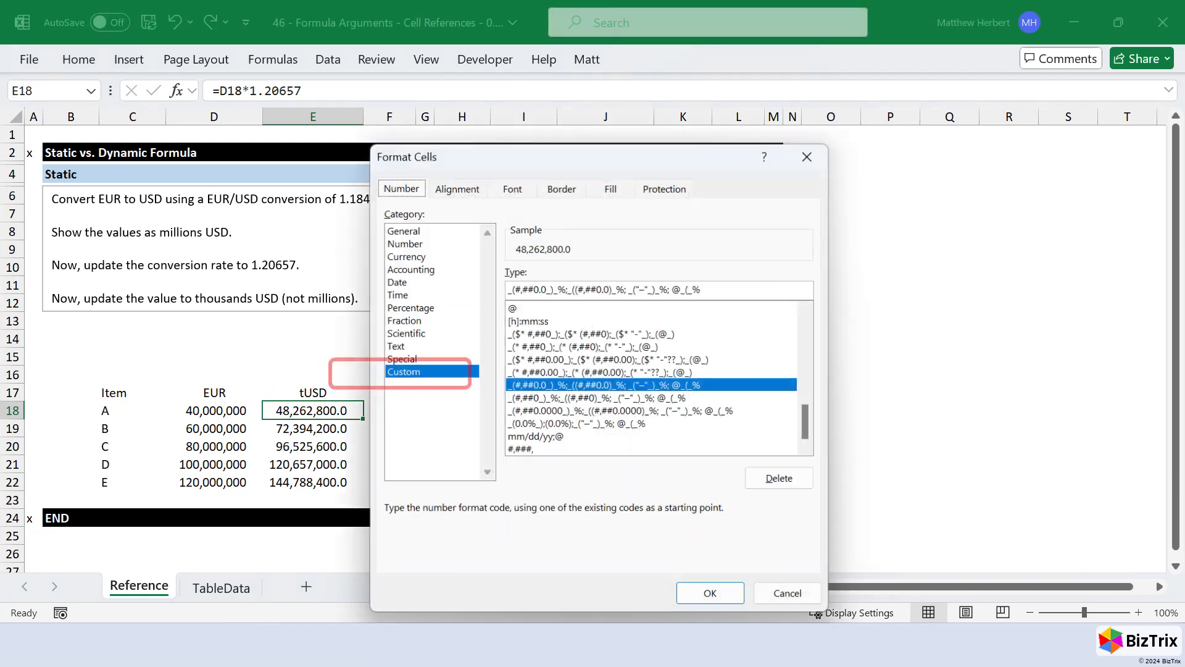
type("0,,")
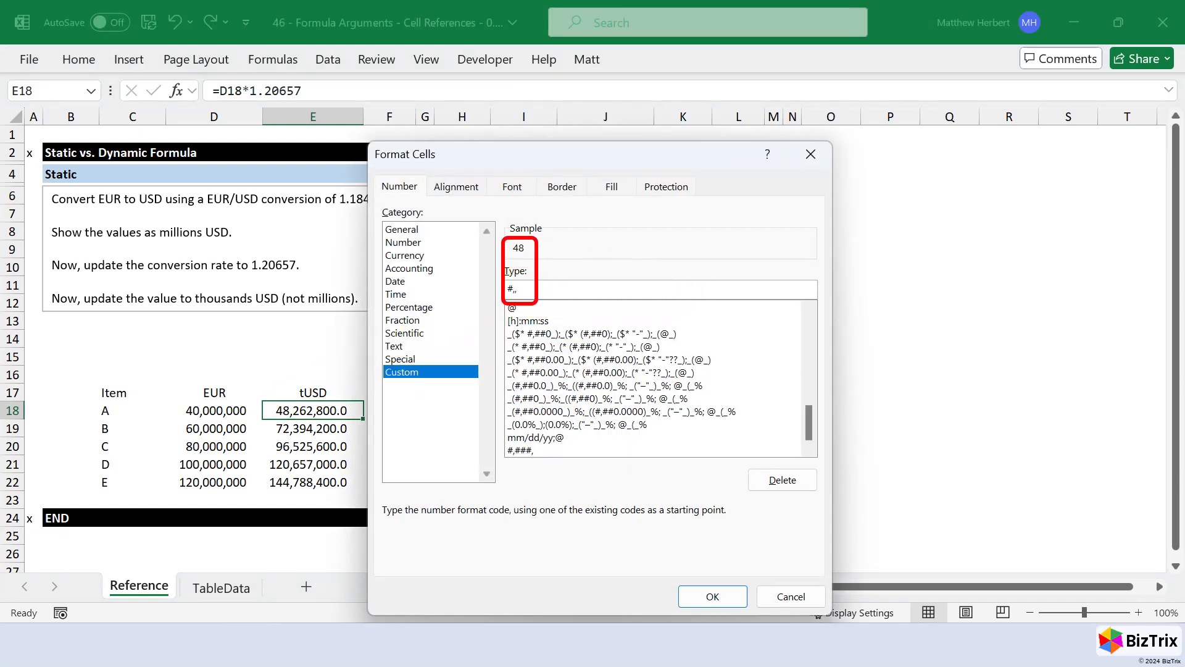
key("Return")
key("ctrl+shift+Down")
key("ctrl+d")
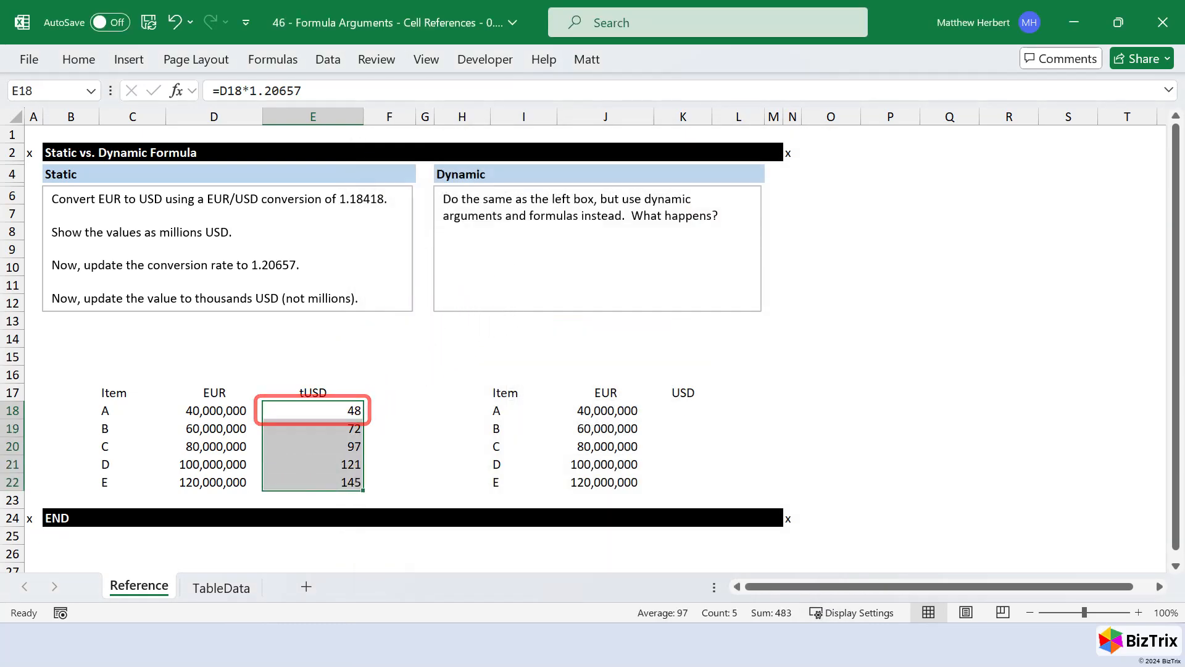
- Apply the custom number format #,###, to E18 and fill it down to E22
key("shift+BackSpace")
key("ctrl+1")
key("alt+t")
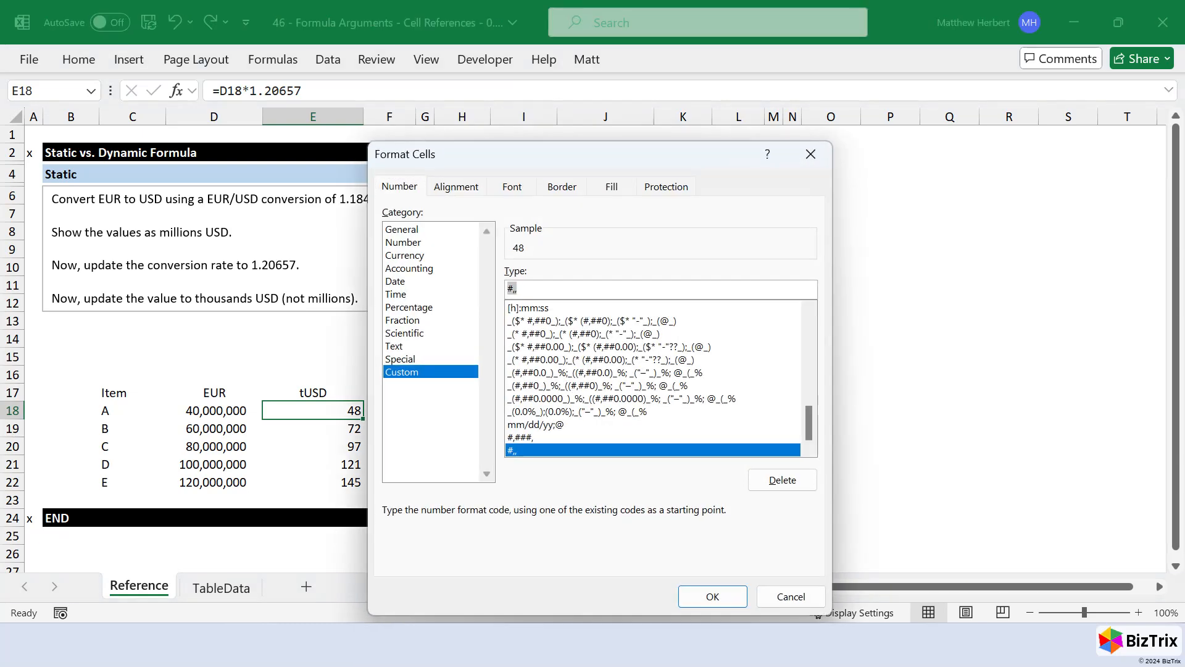
type("#,###,")
key("Return")
key("ctrl+shift+Down")
key("ctrl+d")
key("shift+BackSpace")
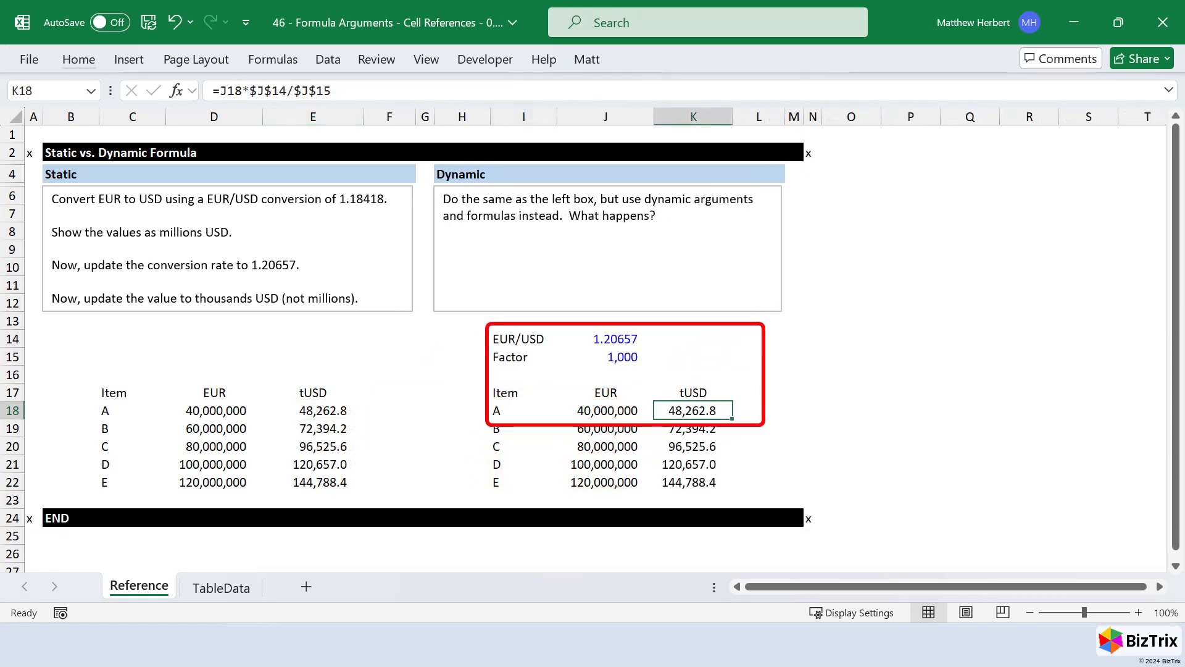
- Label I14 as EUR/USD and enter the rate 1.18418 in J14 with a blue font
key("F2")
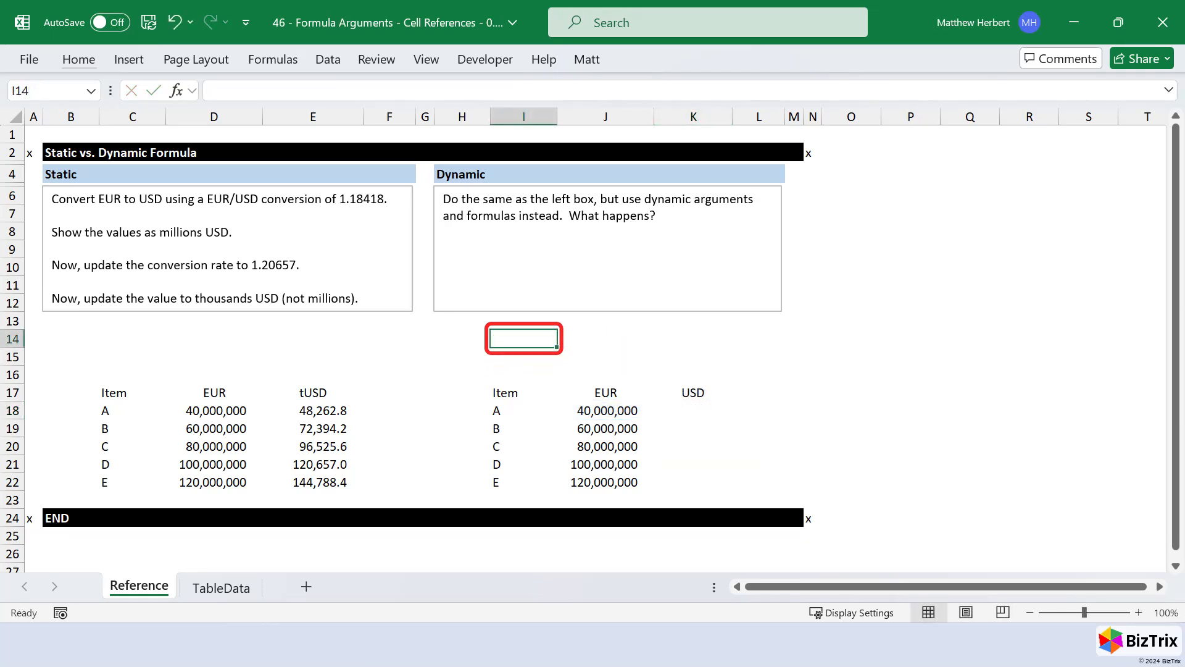
type("EUR/USD")
key("Tab")
type("1.18418")
key("ctrl+Return")
key("alt+h")
key("f")
key("c")
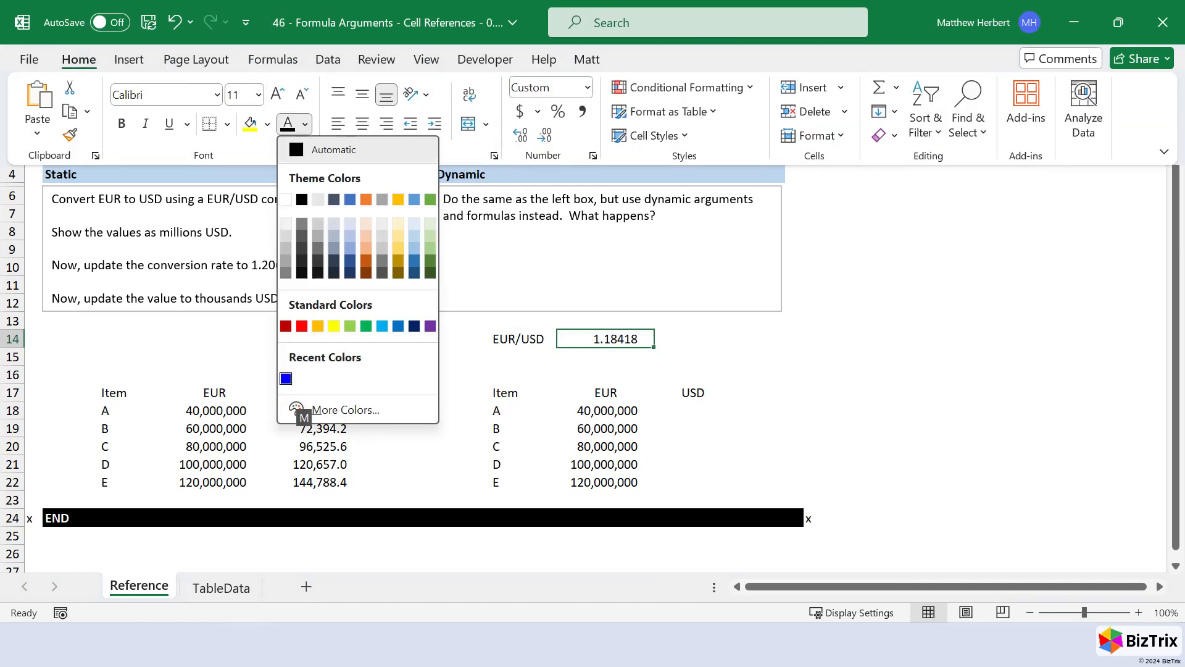
key("Up")
key("Up")
key("Return")
- Label I15 as Factor and enter 1000000 in J15 with a blue font
key("Down")
key("Left")
type("Factor")
key("Tab")
type("1000000")
key("ctrl+Return")
key("alt+h")
key("f")
key("c")
key("Up")
key("Up")
key("Return")
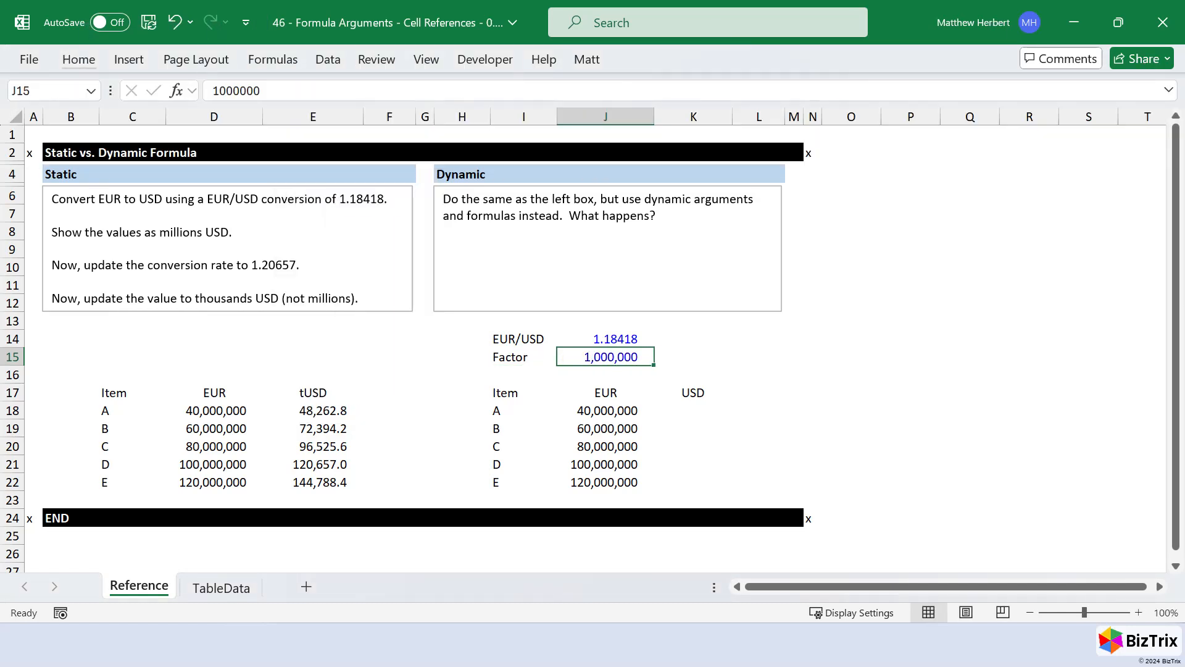
- Change the header in K17 of the Dynamic table to mUSD
key("Down")
key("Down")
key("Right")
key("F2")
key("Home")
type("m")
key("Return")
- Enter the formula =J18*$J$14/$J$15 in K18, with absolute references to the rate and factor
type("=")
key("Left")
type("*")
key("Left")
key("Up")
key("Up")
key("Up")
key("Up")
key("F4")
type("/")
key("Left")
key("Up")
key("Up")
key("Up")
key("F4")
key("ctrl+Return")
- Fill the K18 formula down to K22 and check its references
key("Left")
key("ctrl+Down")
key("Right")
key("ctrl+shift+Up")
key("ctrl+d")
key("shift+BackSpace")
key("F2")
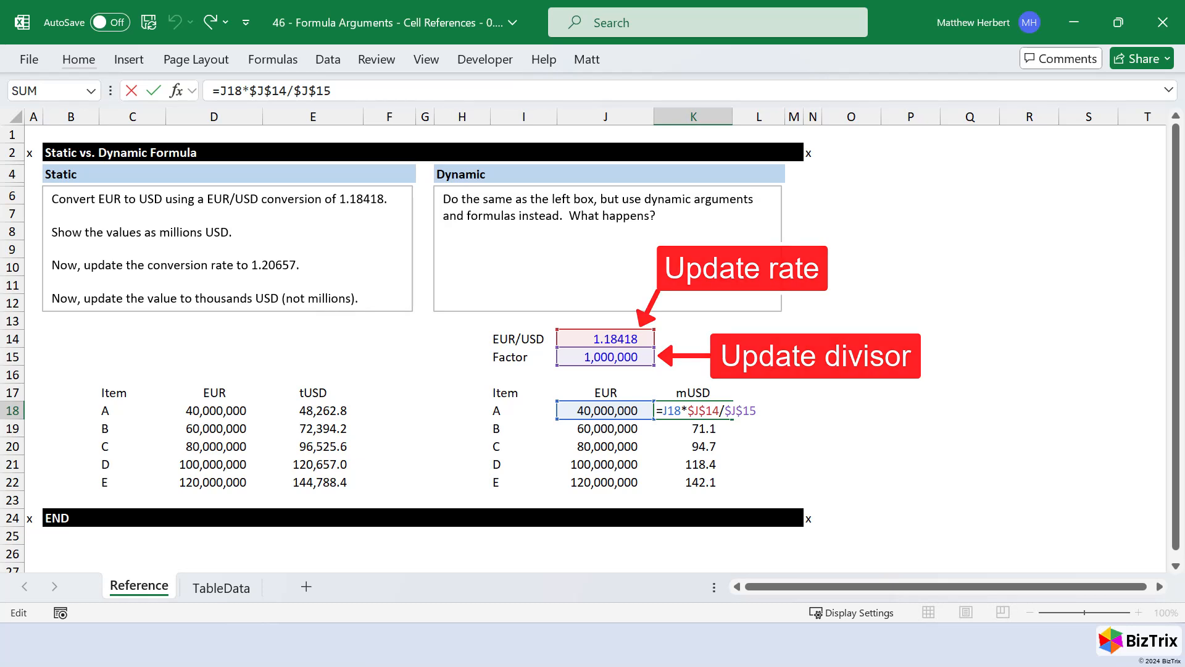
key("Escape")
- Change the header in K17 to tUSD
key("Up")
key("F2")
key("Home")
key("Delete")
type("t")
key("shift+Tab")
- Set the Factor in J15 to 1000
key("Up")
key("Up")
key("F2")
key("BackSpace")
key("BackSpace")
key("BackSpace")
key("ctrl+Return")
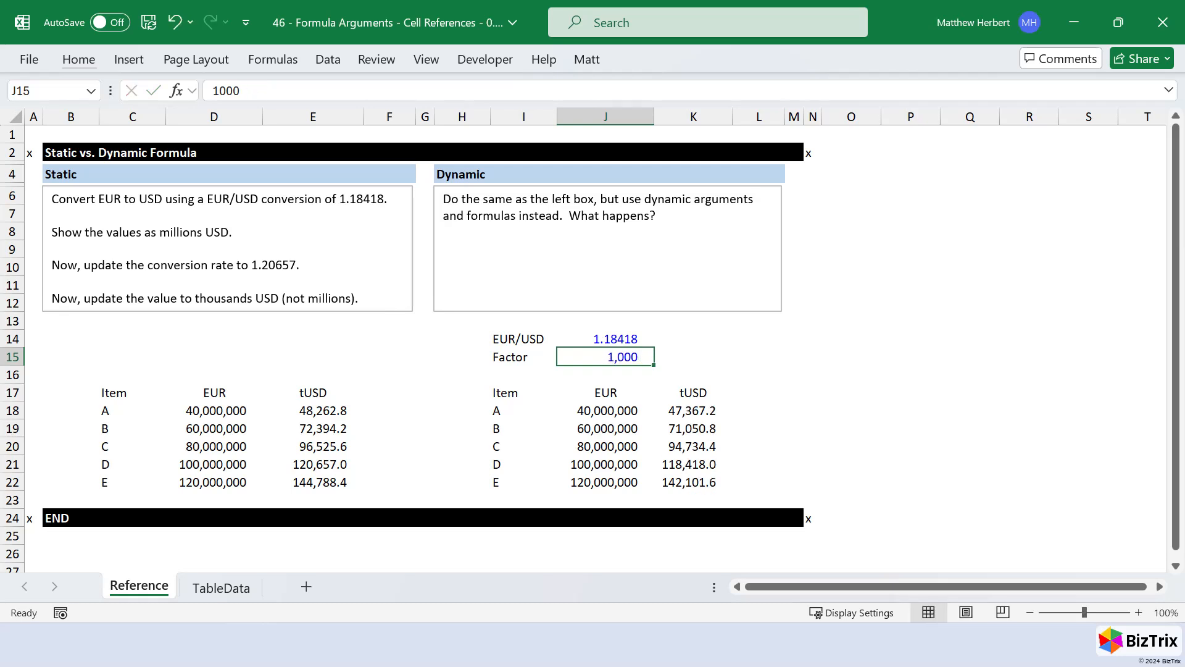
- Set the EUR/USD rate in J14 to 1.20657
key("Up")
type("1.2065")
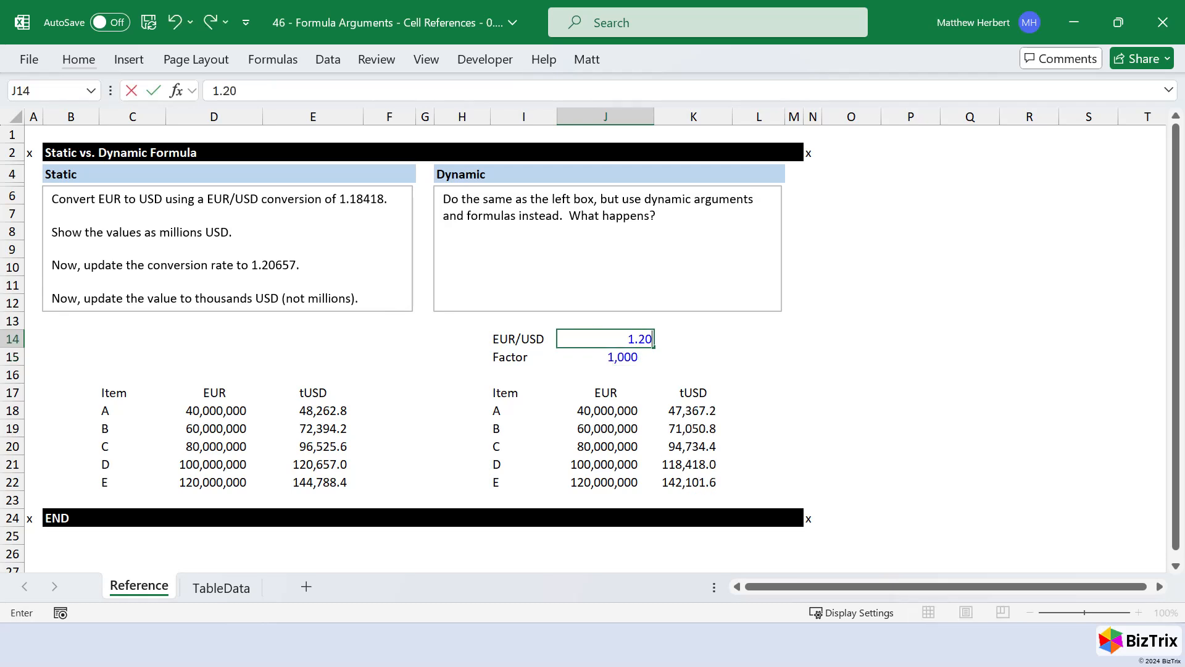
type("7")
key("ctrl+Return")
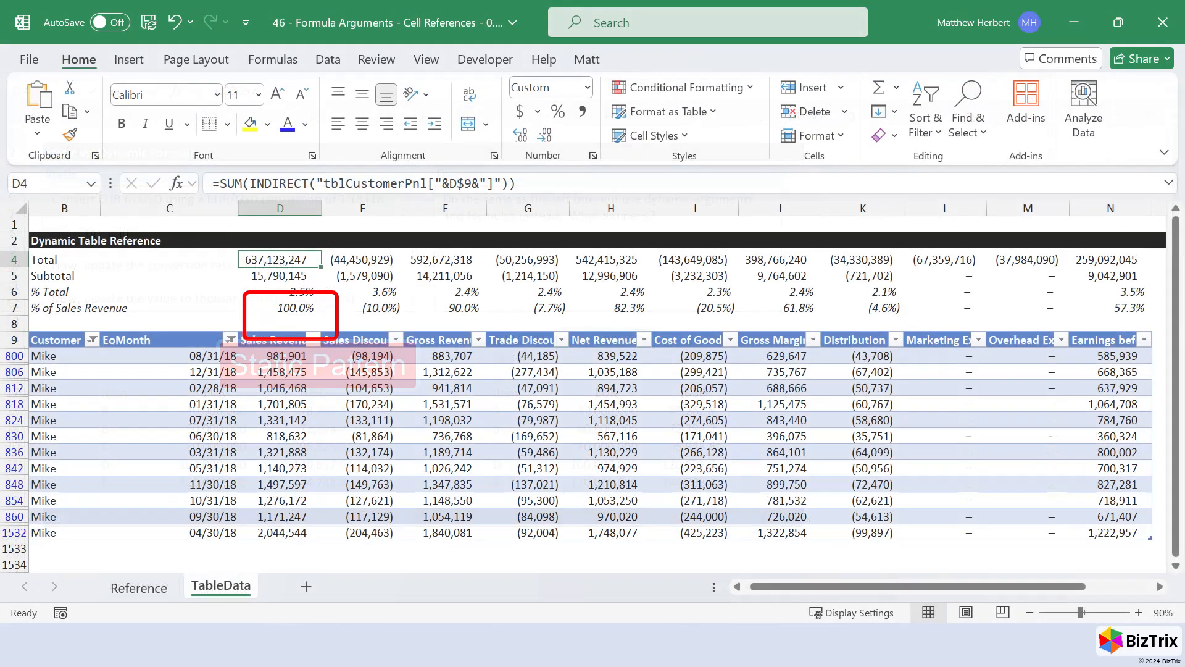
- Inspect the Sales Revenue total formula in D4 of TableData and rename the table it refers to as tblA
key("F2")
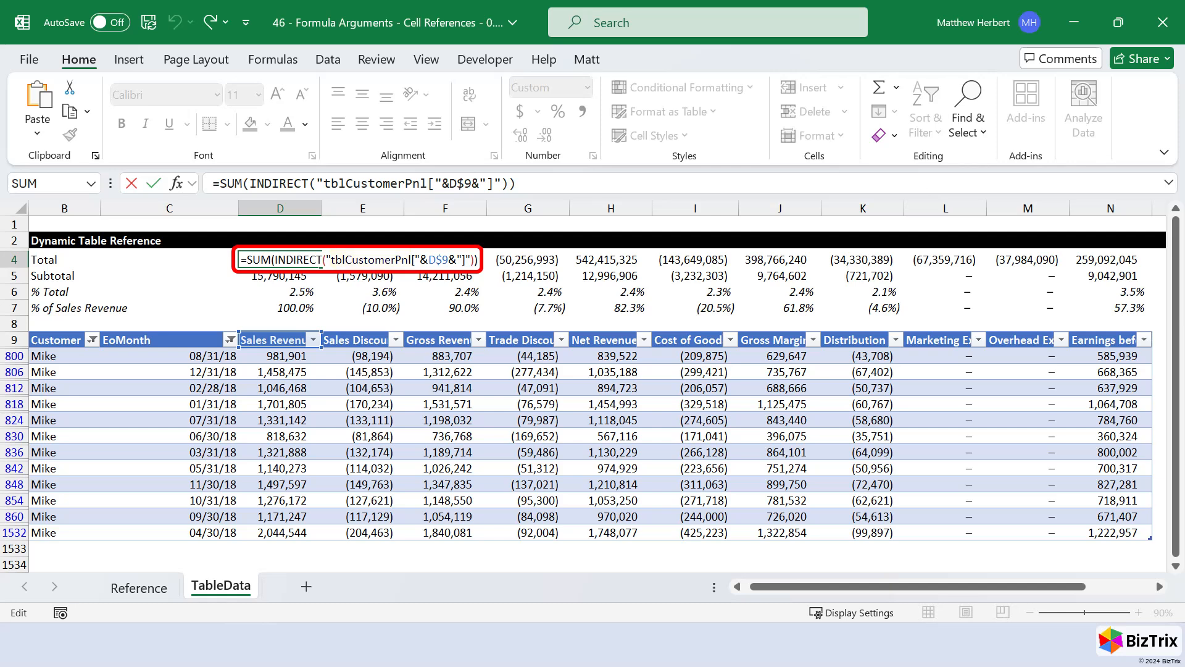
key("Return")
key("Down")
key("Down")
key("Down")
key("Down")
key("alt")
key("j")
type("ta")
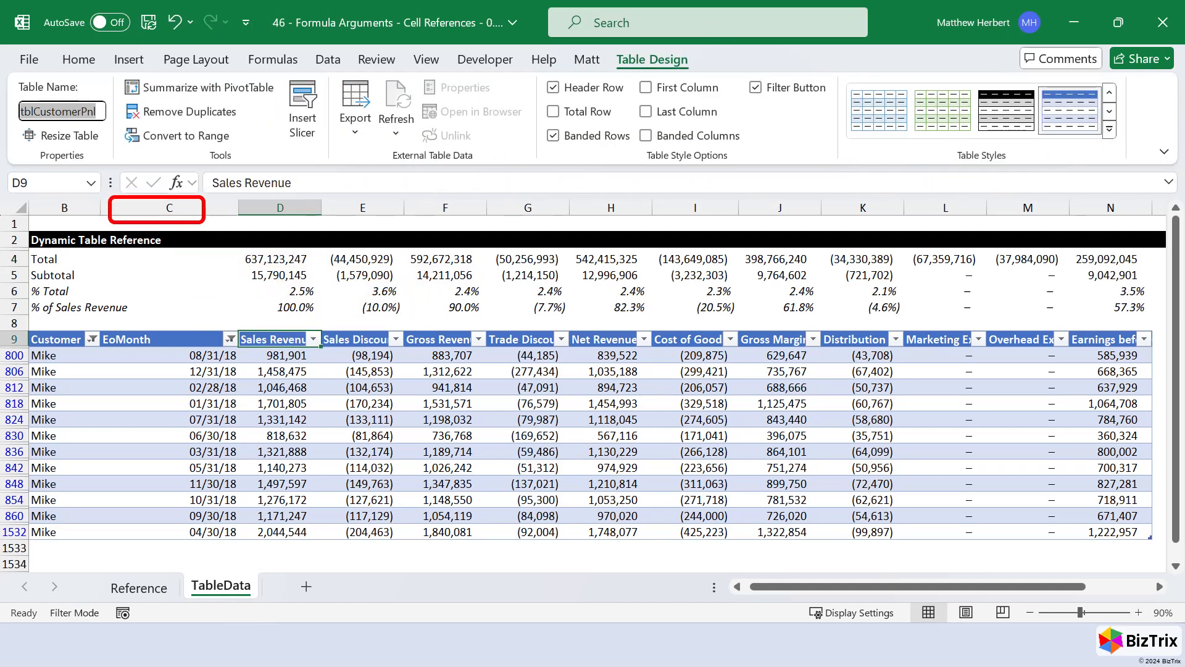
type("tblA")
key("Return")
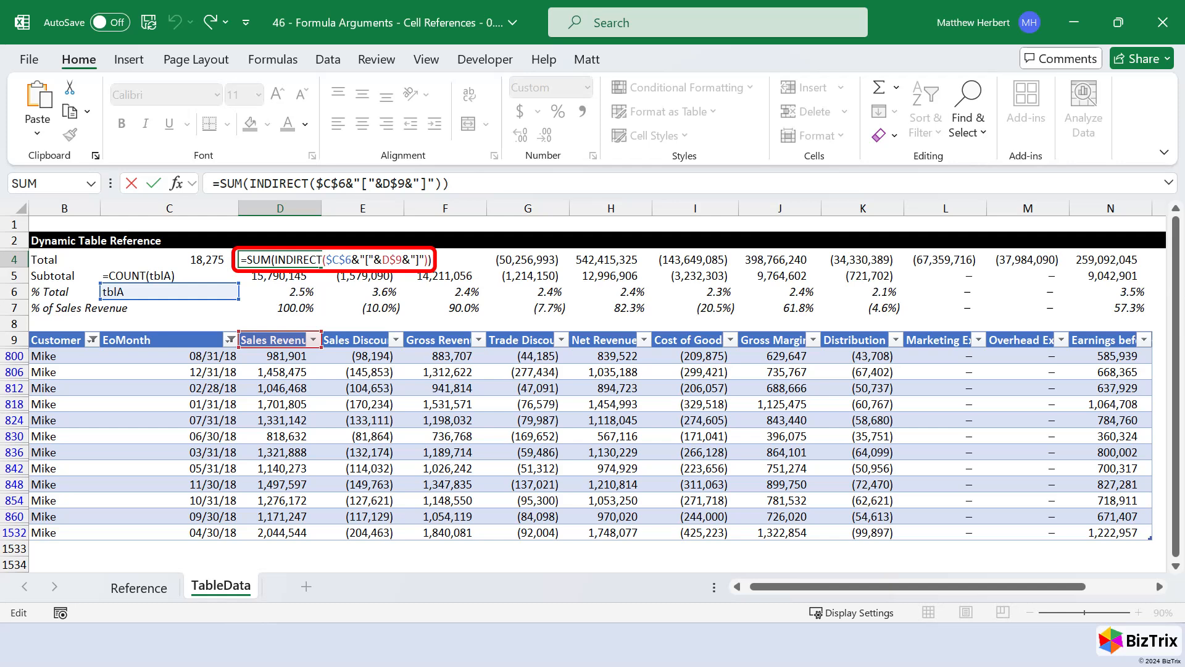
- Inspect the helper formulas in C4, C5 and C6 that supply the table name to the total formula in D4
key("Escape")
key("Left")
key("F2")
key("Escape")
key("Down")
key("F2")
key("Escape")
key("Down")
key("F2")
key("Escape")
key("Right")
key("Up")
key("Up")
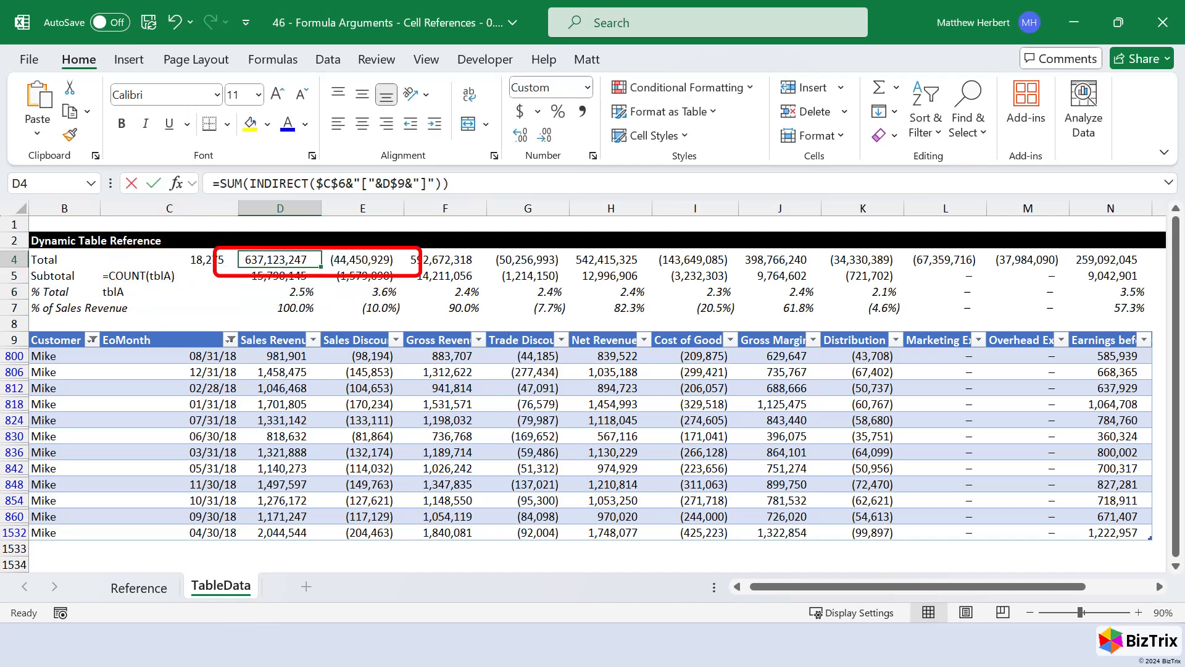
- Enter =COUNT(tblA) in C4 of the Total row
key("F2")
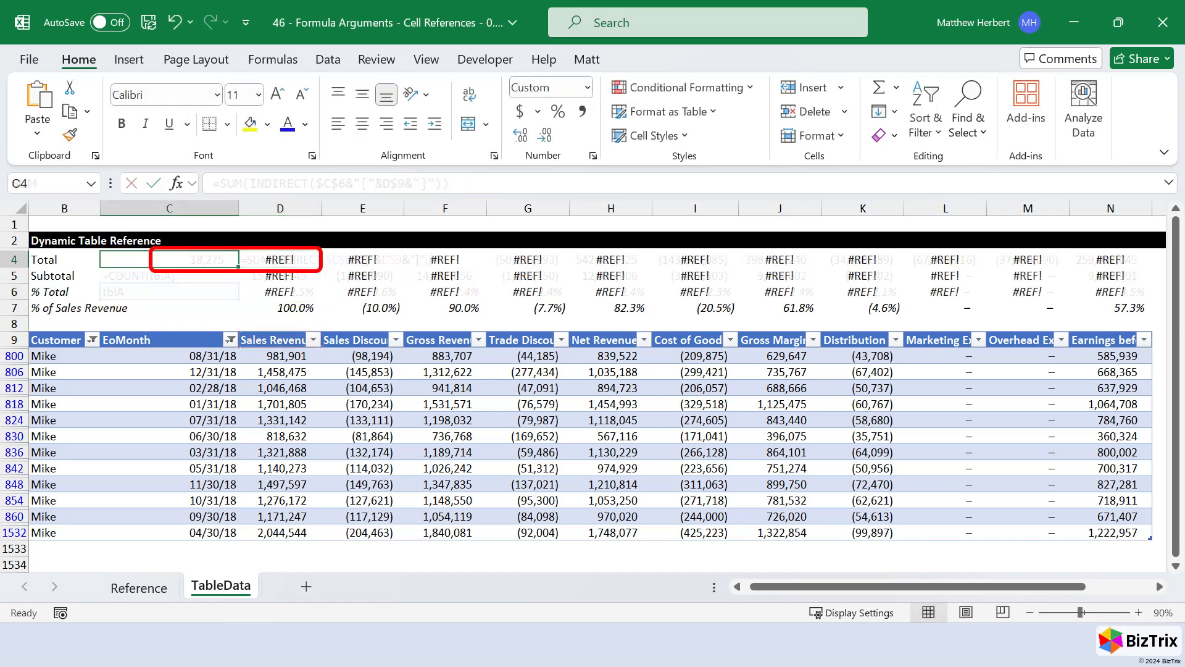
type("=coun")
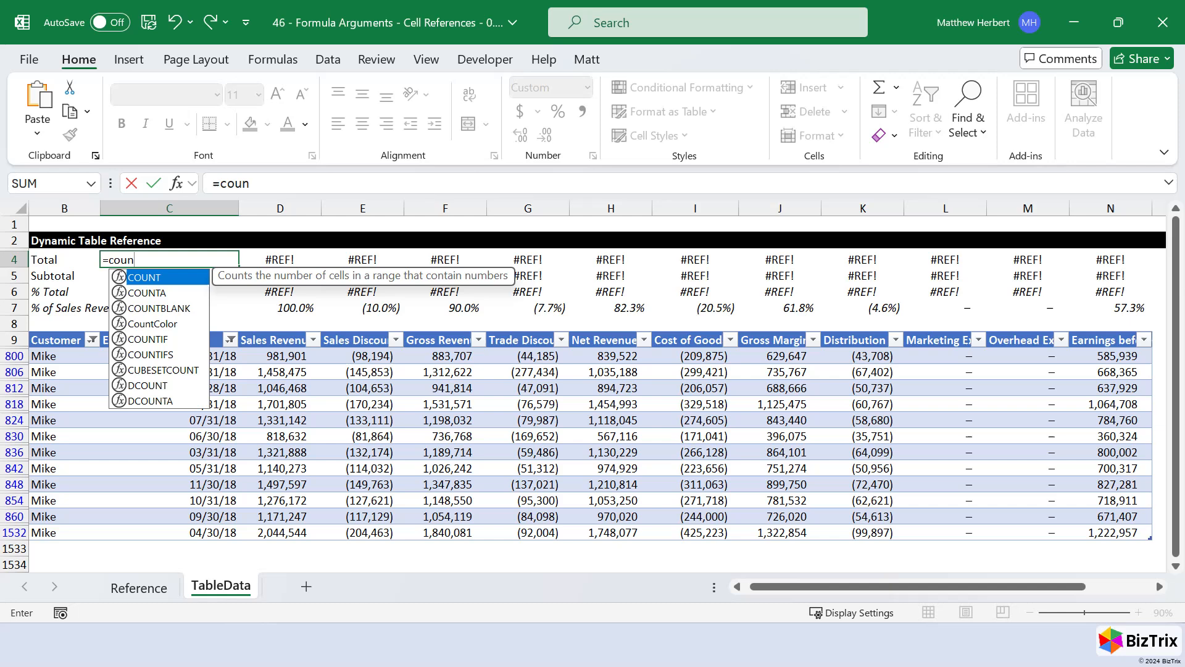
key("Tab")
type("tblA")
key("Return")
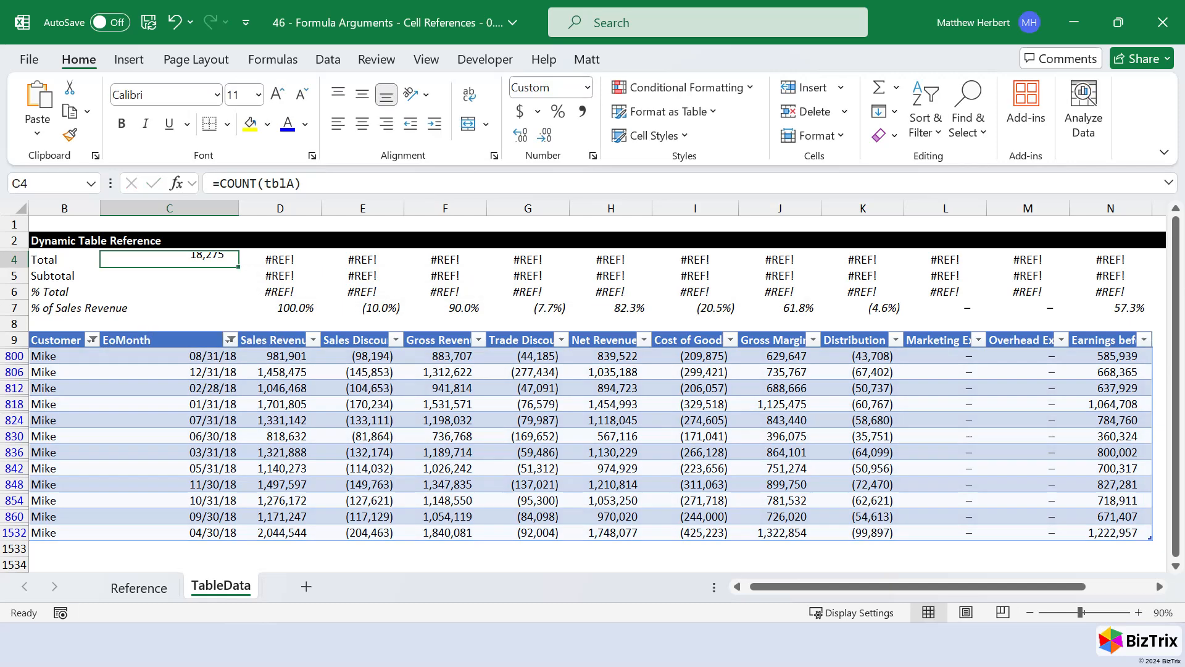
- Enter =FORMULATEXT(C4) in C5 to show the count formula as text
type("=formul")
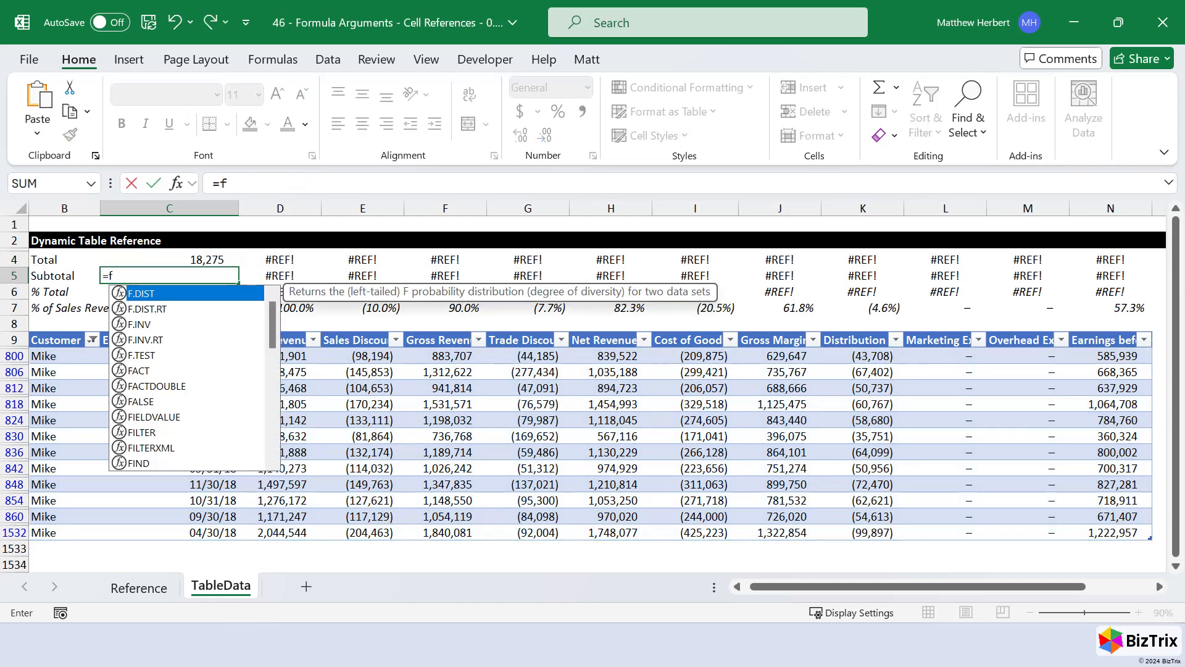
key("Tab")
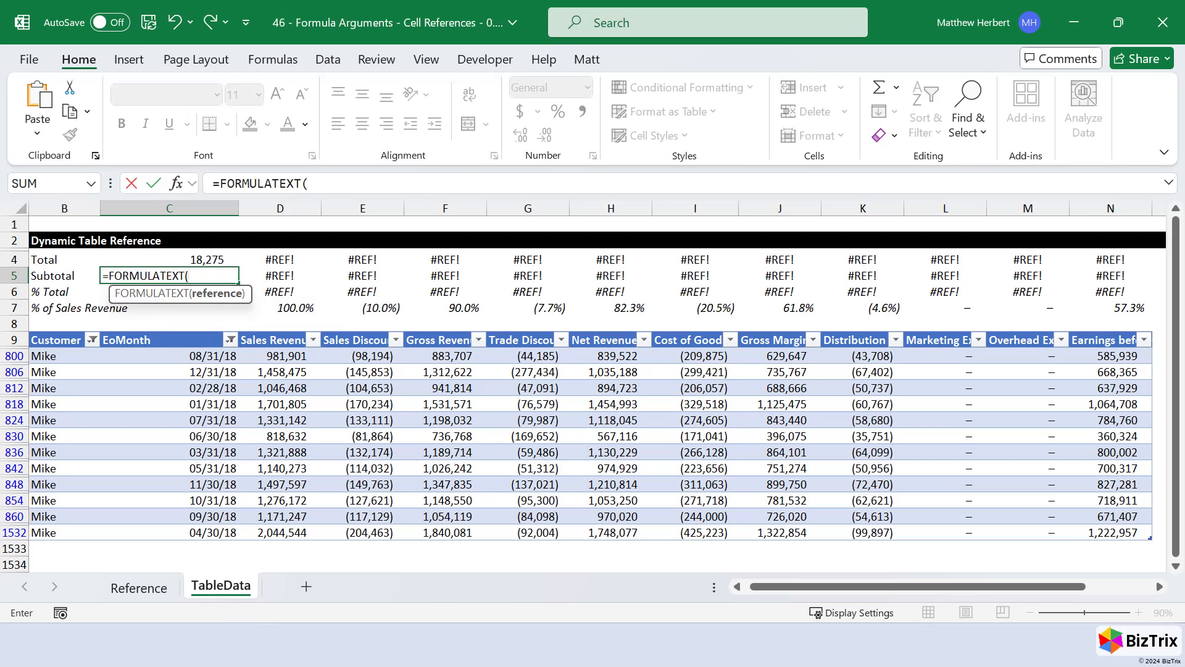
key("Up")
type(")")
key("ctrl+Return")
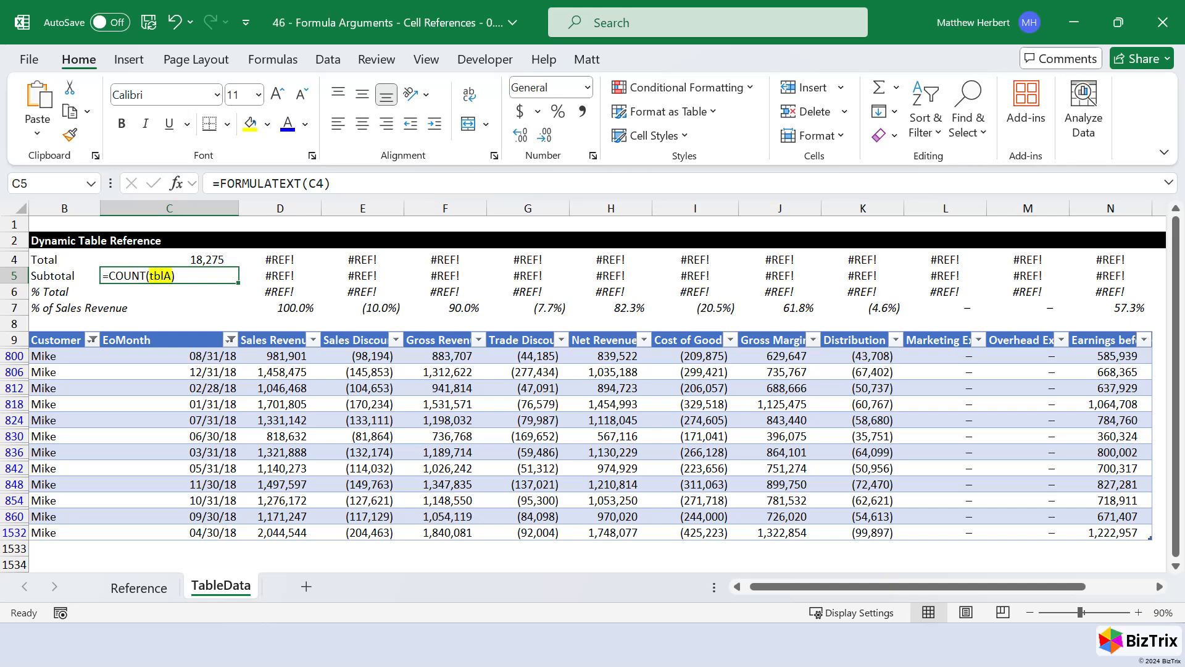
- Enter =TEXTAFTER(C5,"(") in C6 to extract the text following the opening parenthesis
key("Down")
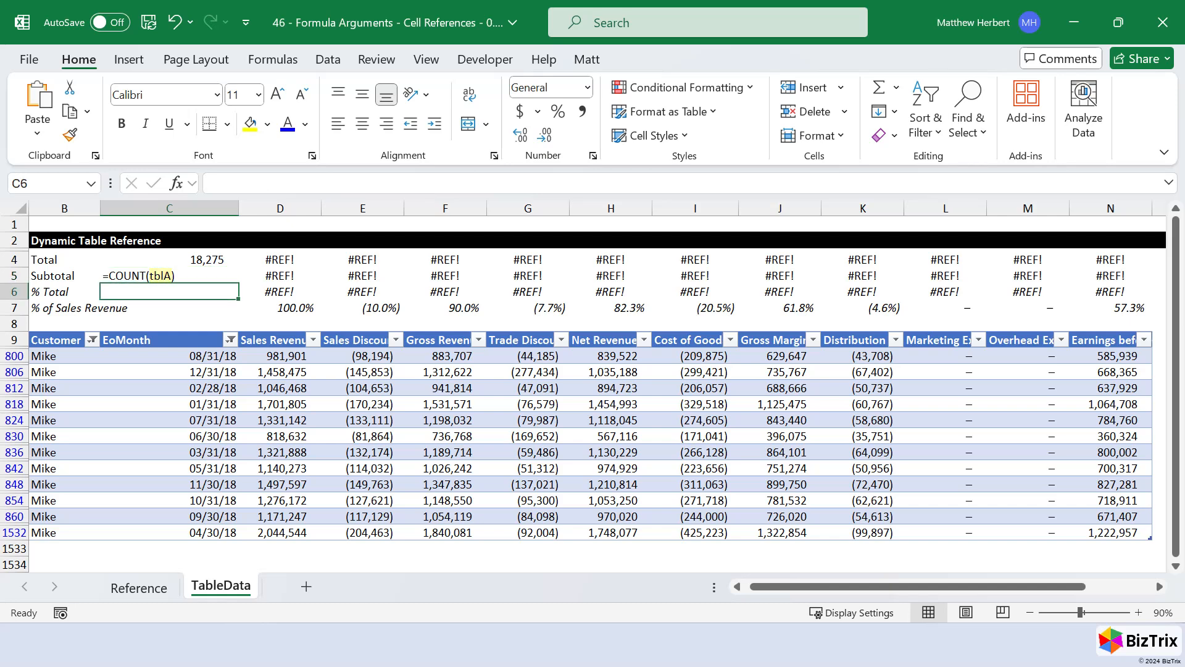
type("=textaf")
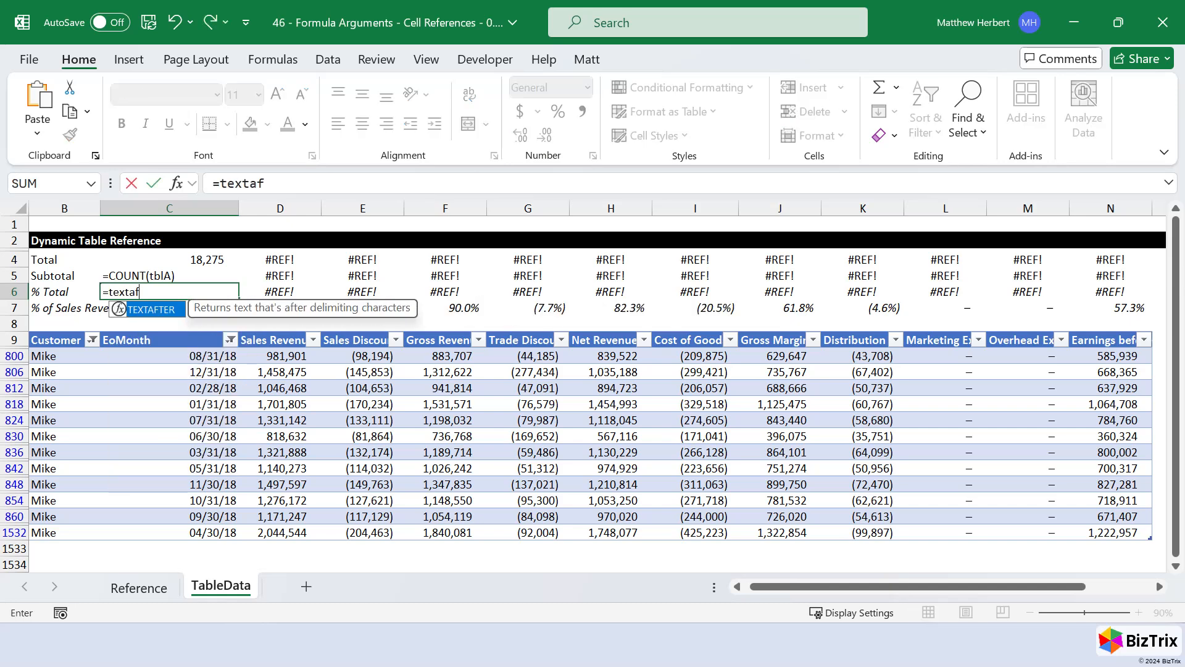
key("Tab")
key("Up")
type(",\"(")
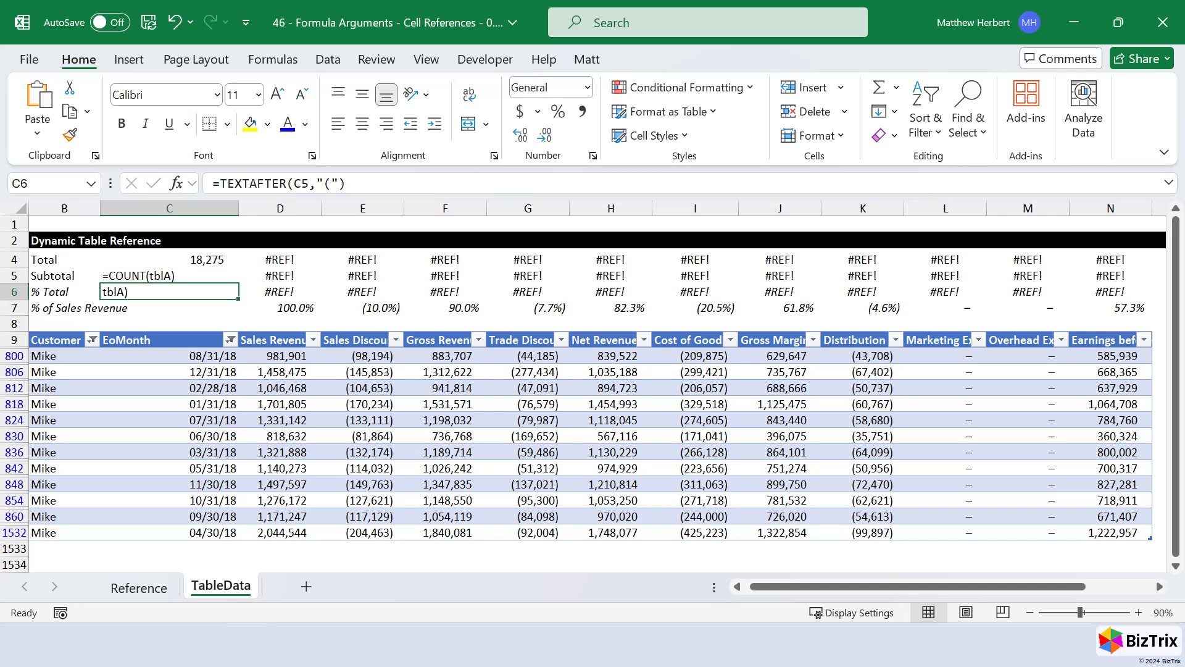
- Wrap the C6 formula in TEXTBEFORE with ")" as the delimiter, giving =TEXTBEFORE(TEXTAFTER(C5,"("),")")
key("F2")
key("Home")
key("Right")
type("TEXTBEFORE(TEXTAFTER(C5")
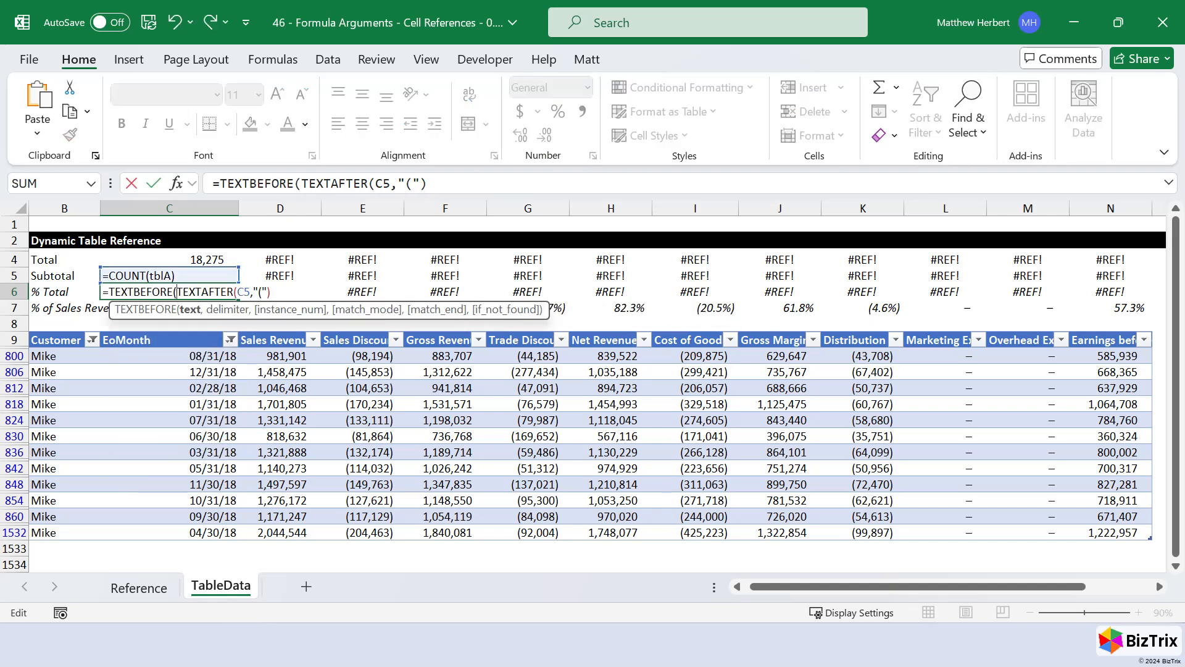
type(",\"(\"),\"")
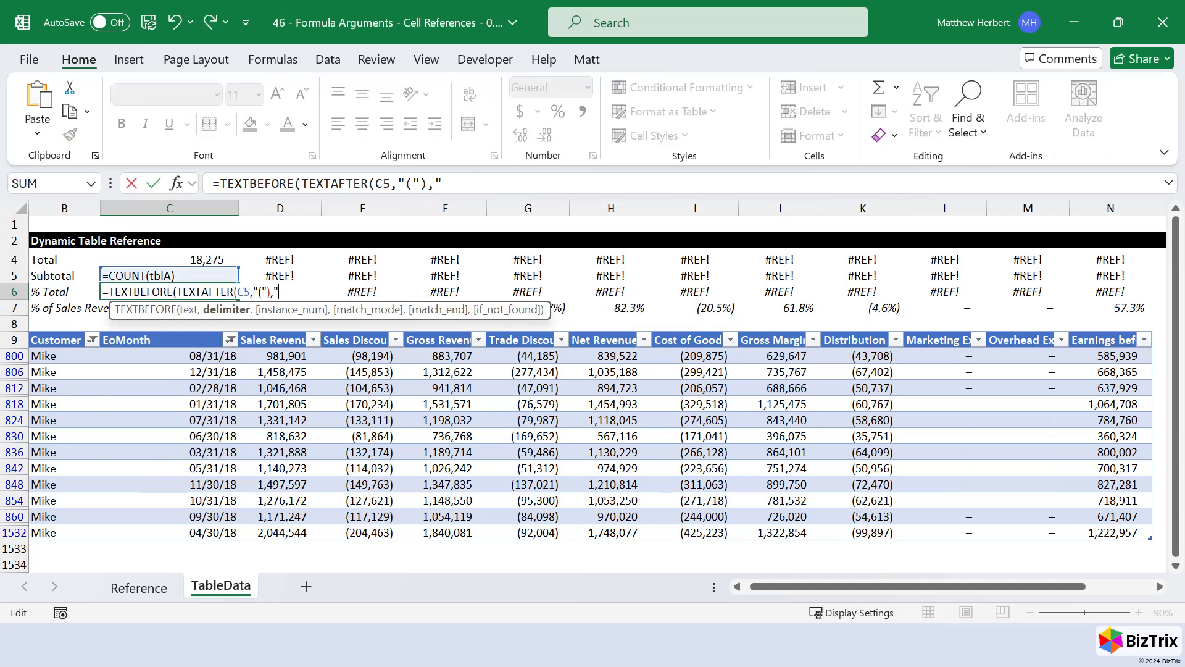
type(")")
key("ctrl+Return")
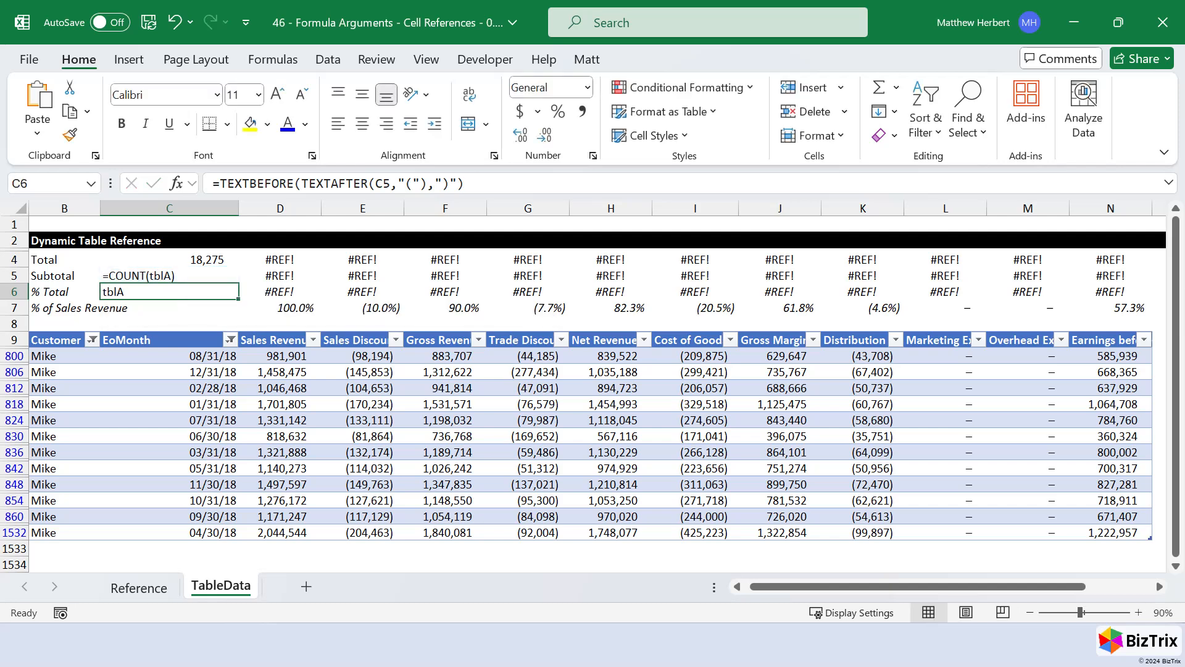
- Replace the hardcoded table name in the D4 formula with the absolute reference $C$6, giving =SUM(INDIRECT($C$6&"["&D$9&"]"))
key("Up")
key("Up")
key("Right")
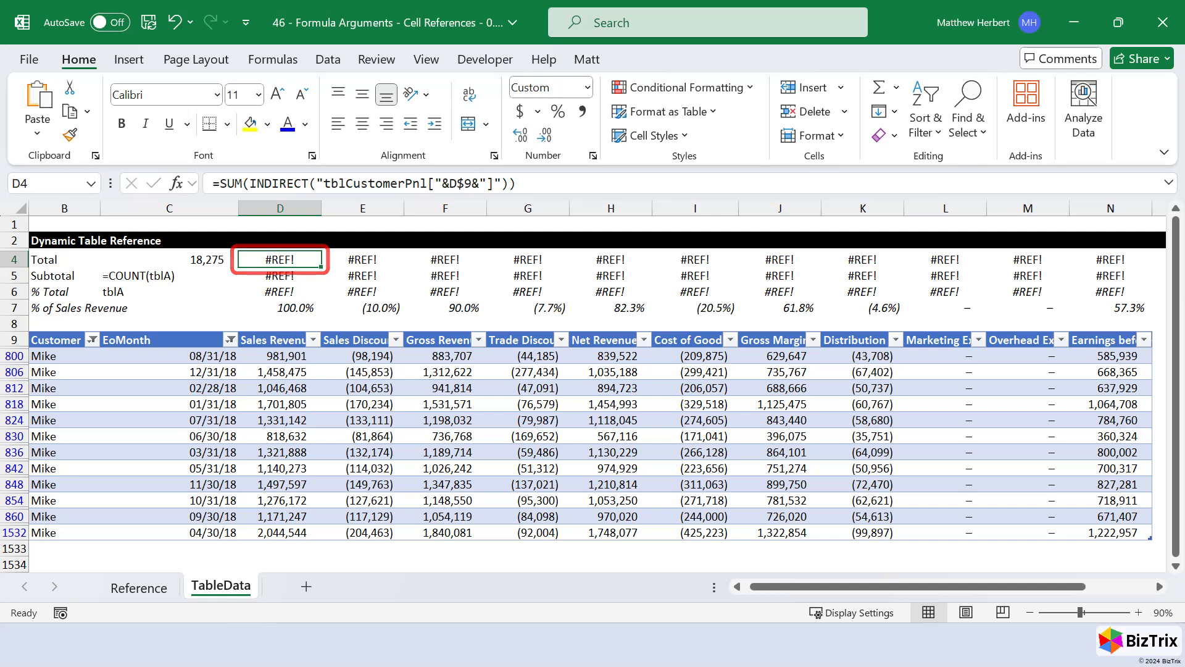
key("F2")
key("ctrl+shift+Right")
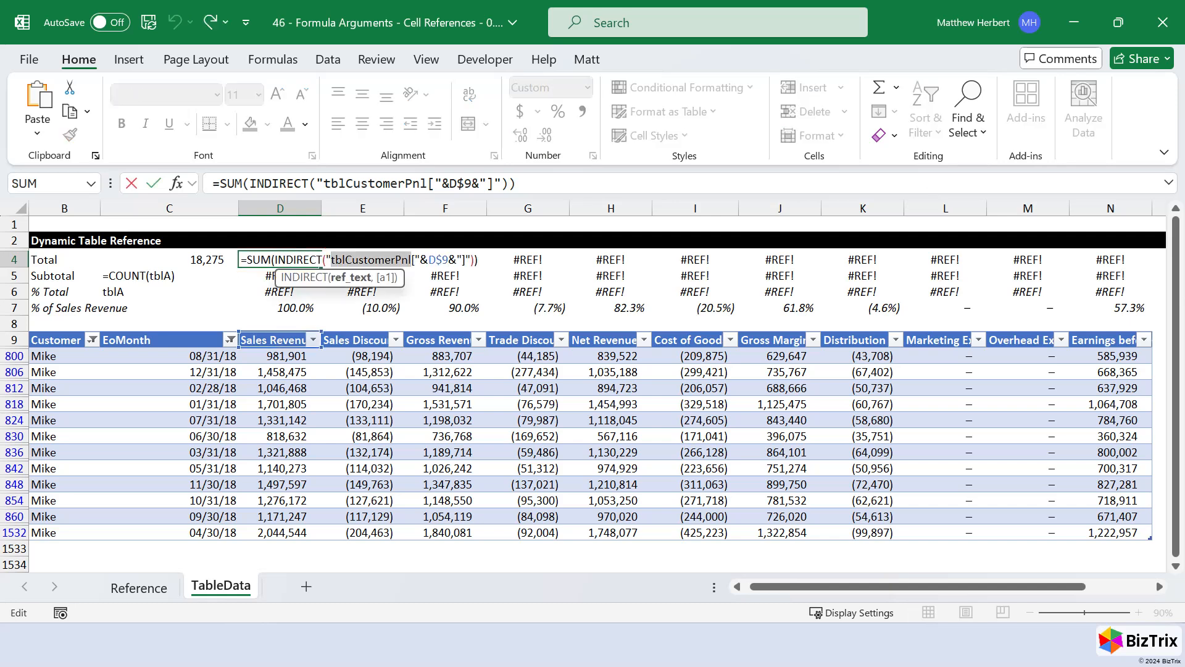
key("Delete")
key("Left")
key("F2")
key("Down")
key("Down")
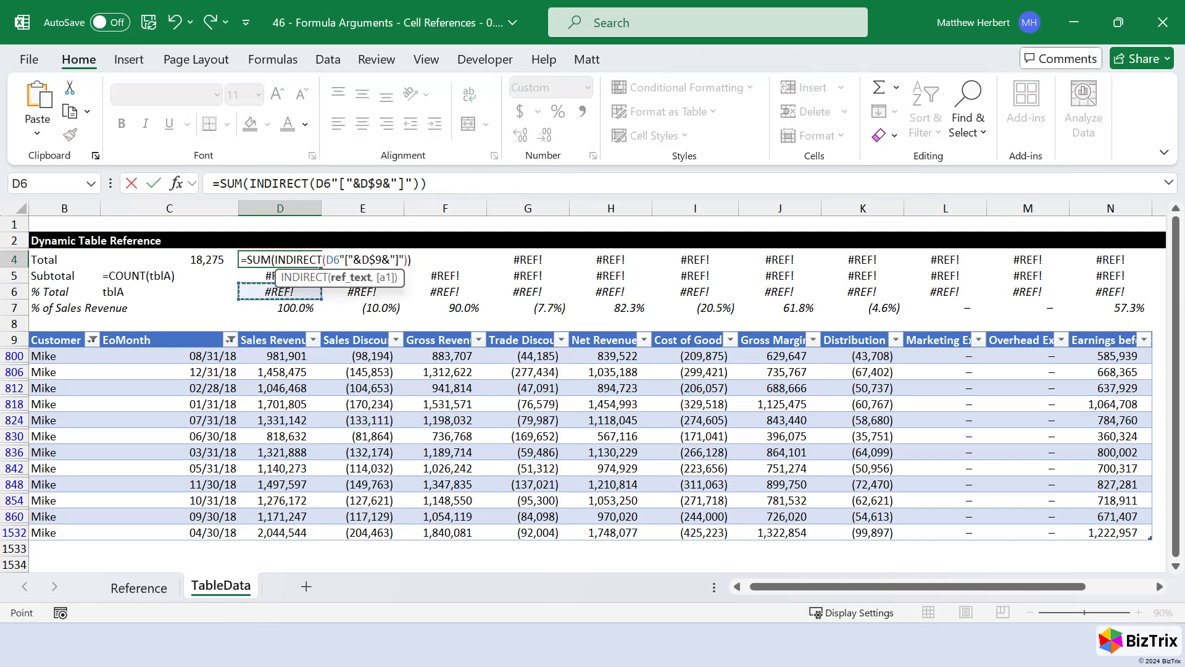
key("Left")
key("F4")
type("&")
key("ctrl+Return")
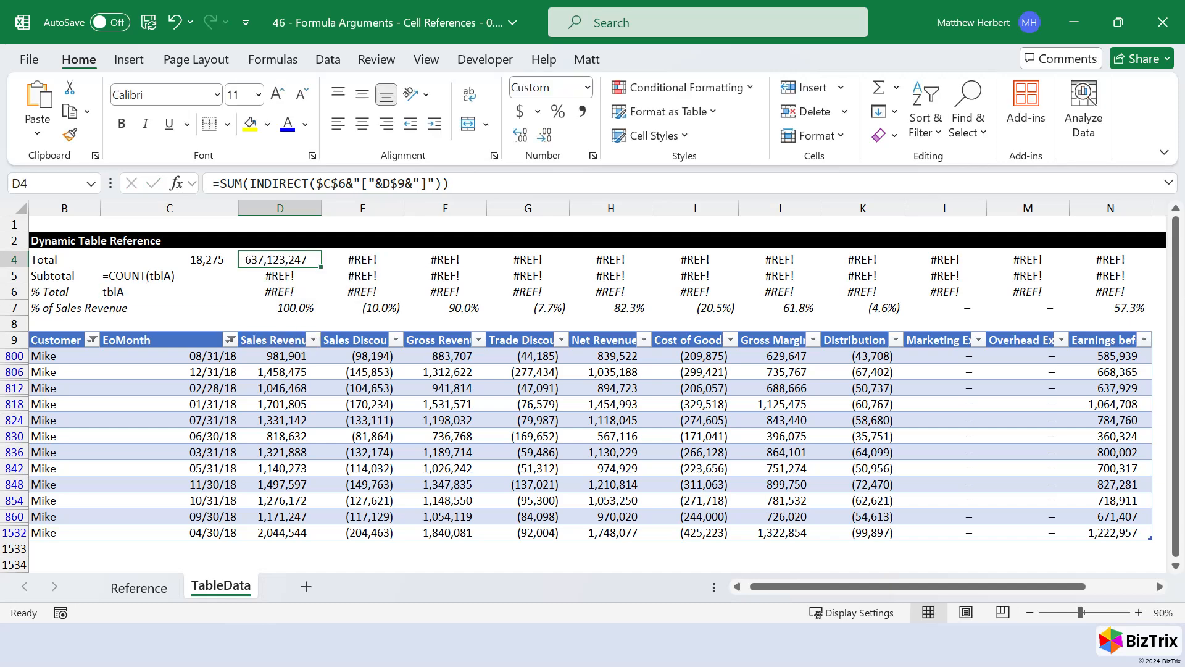
- Copy the D4 formula down to D5 and change it to =SUBTOTAL(109,INDIRECT($C$6&"["&D$9&"]"))
key("Down")
key("ctrl+d")
key("F2")
key("Home")
key("Right")
key("Right")
key("Right")
key("Right")
key("BackSpace")
key("BackSpace")
key("BackSpace")
type("SUBT")
key("Tab")
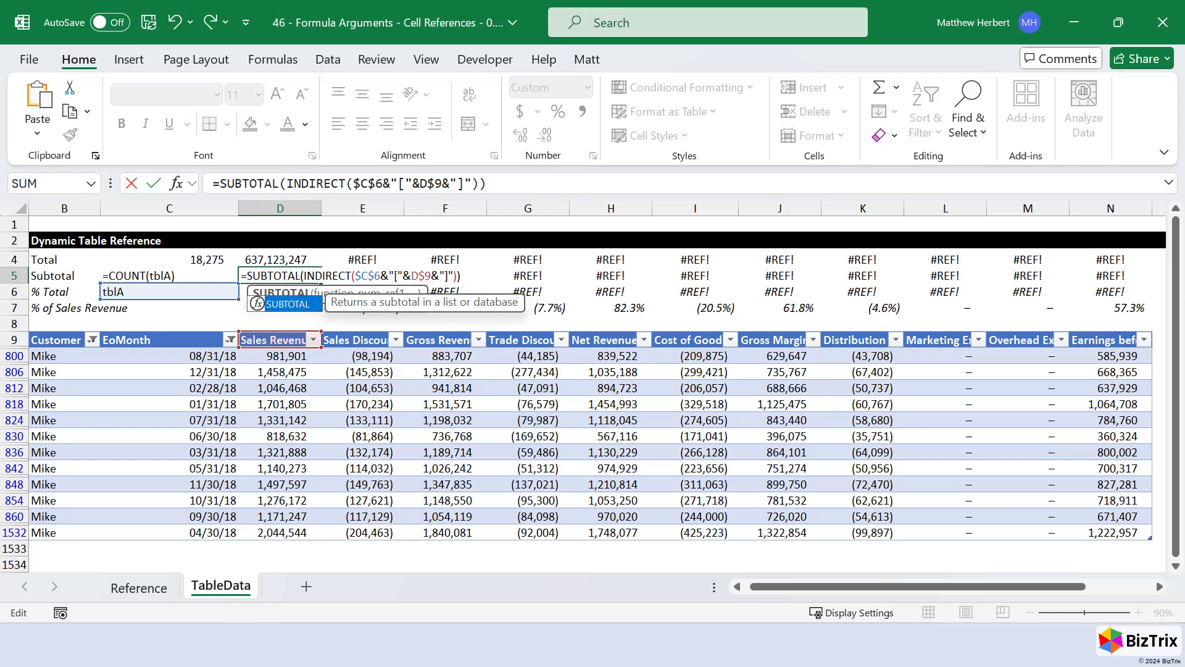
type("109,")
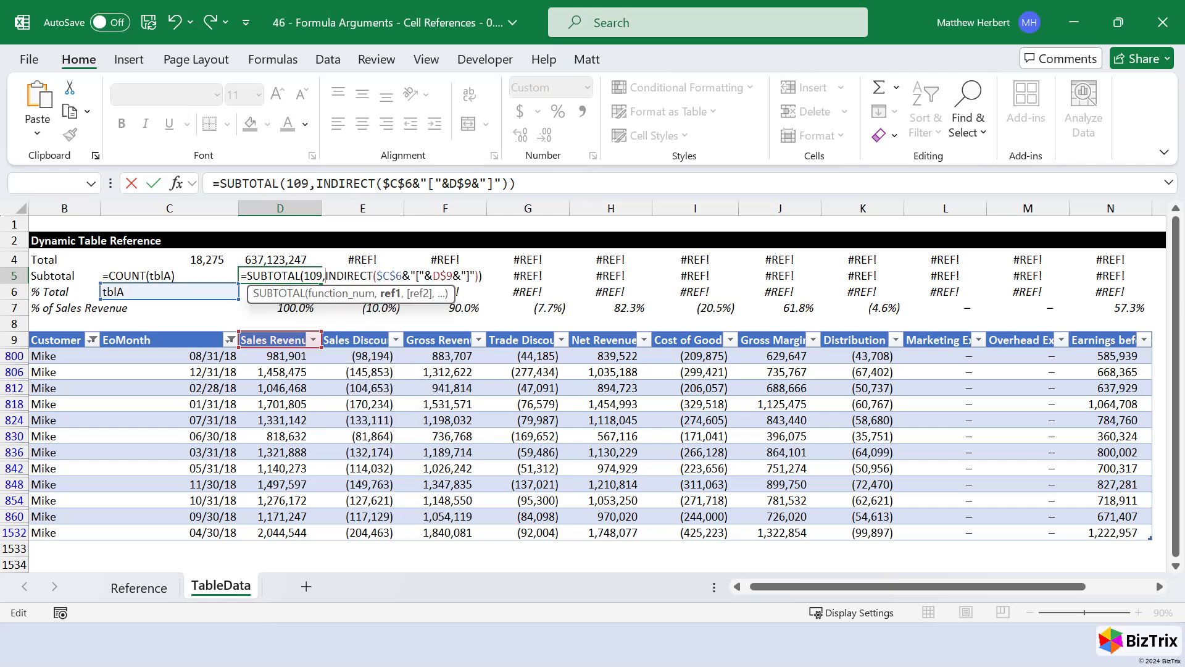
key("ctrl+Return")
- Fill the Total and Subtotal formulas in D4:D5 across to column N
key("shift+Up")
key("ctrl+shift+Right")
key("ctrl+r")
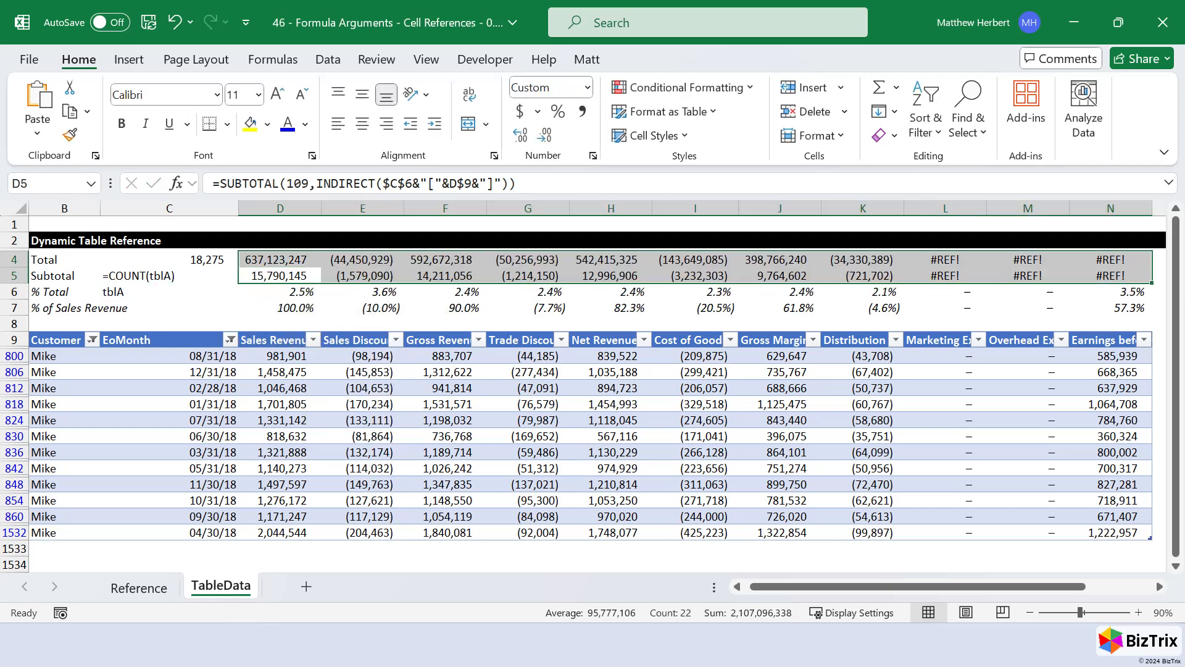
key("shift+BackSpace")
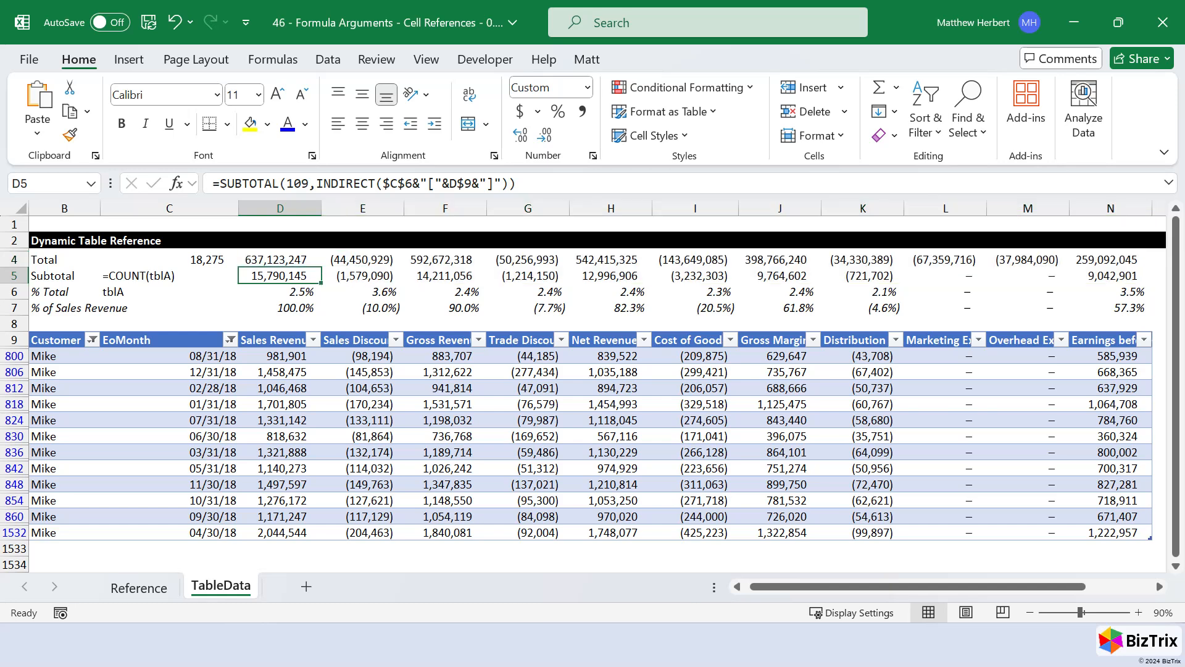
- Rename the table starting in row 9 as tblCustomerPnl
key("ctrl+Down")
key("ctrl+Down")
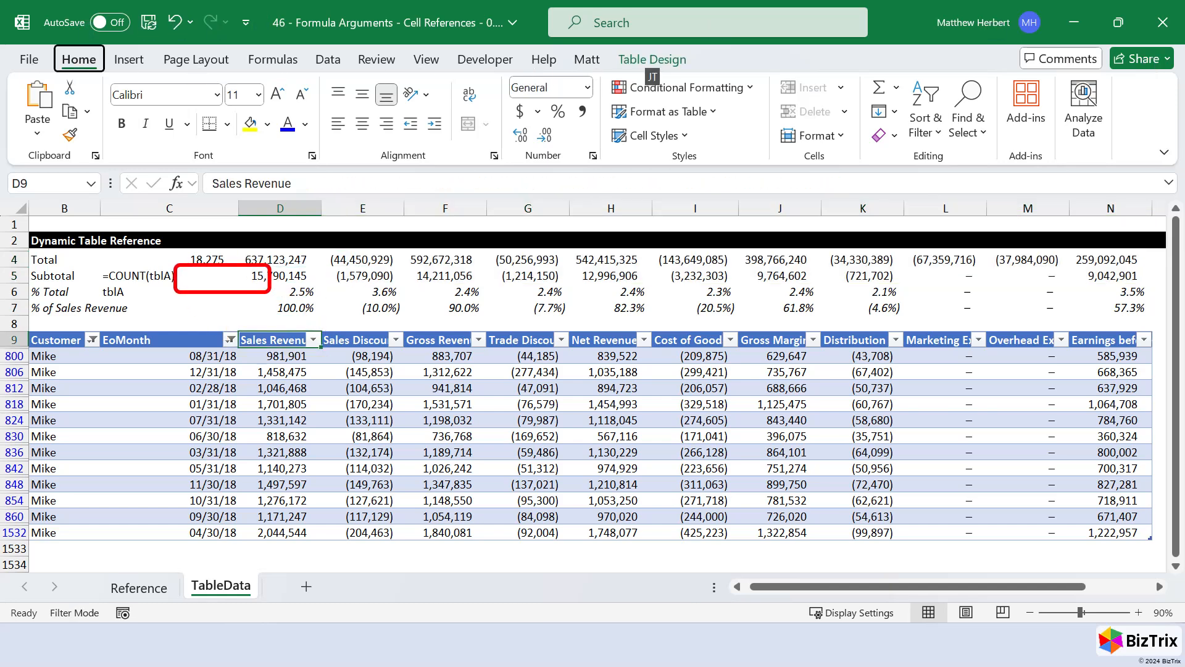
key("alt+j")
type("tatblCustom")
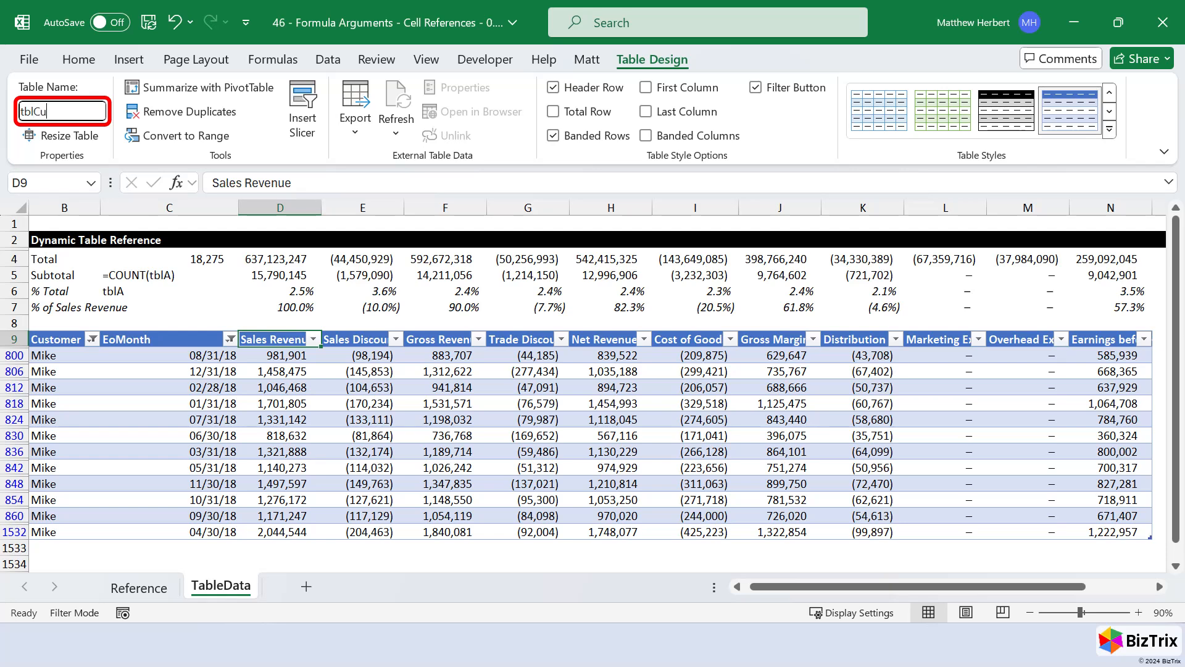
type("erPnl")
key("Return")
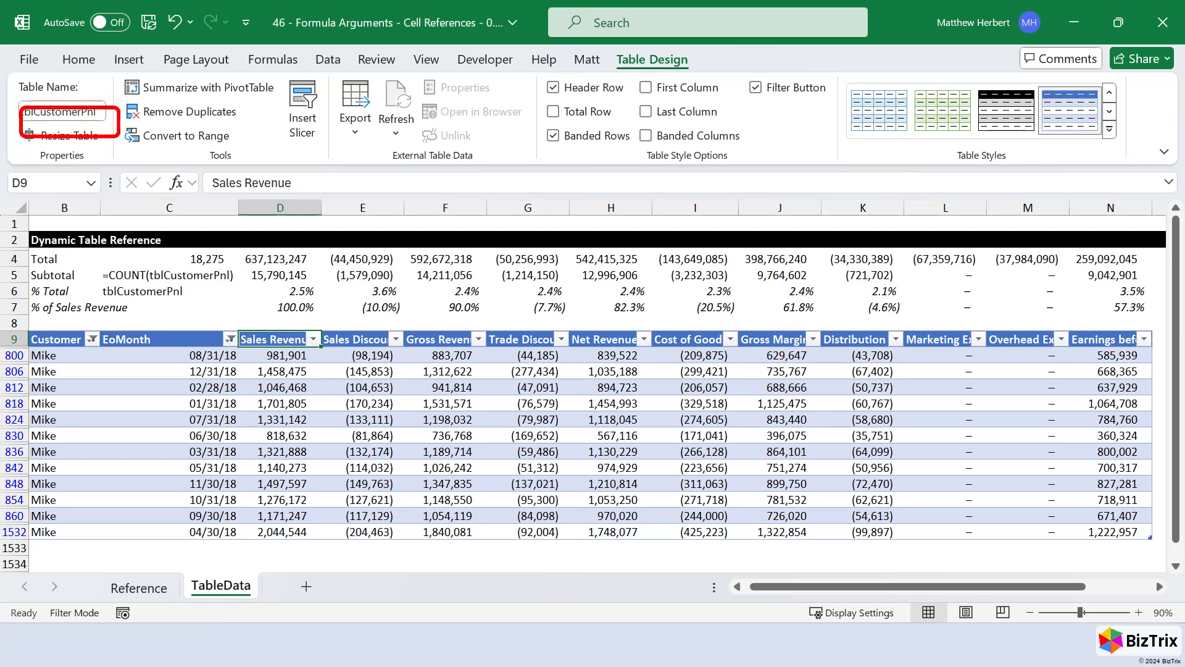
- Inspect the Sales Revenue total formula in D4 and the cells it references
key("Up")
key("Up")
key("Up")
key("Up")
key("Up")
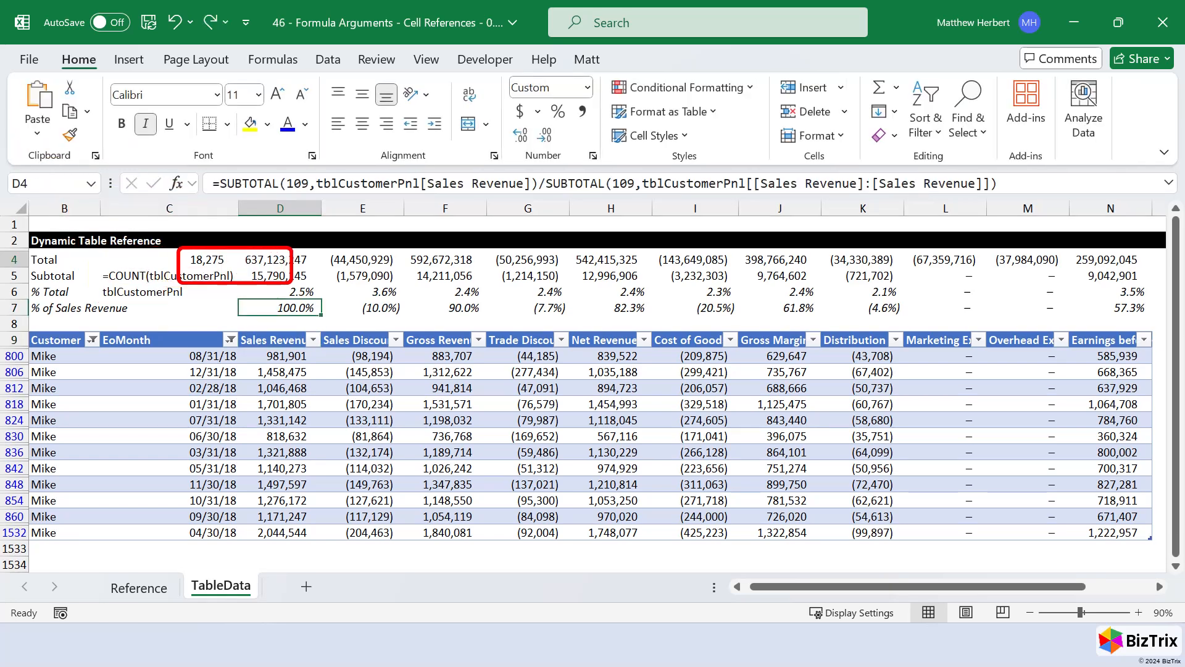
key("F2")
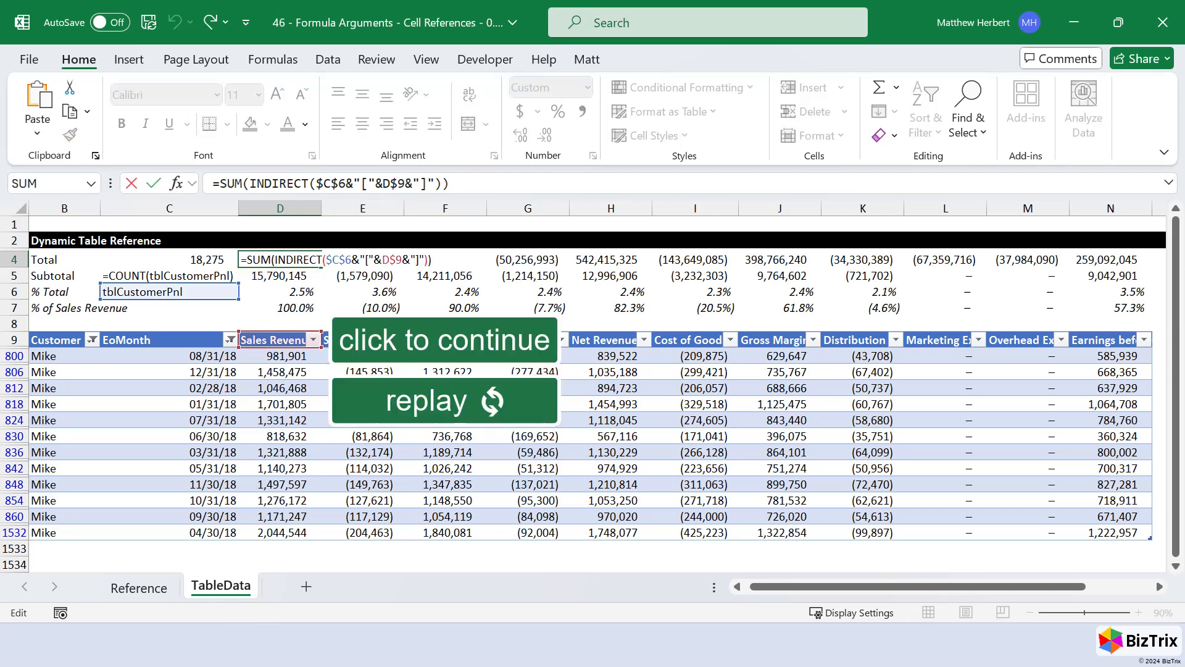
key("Escape")
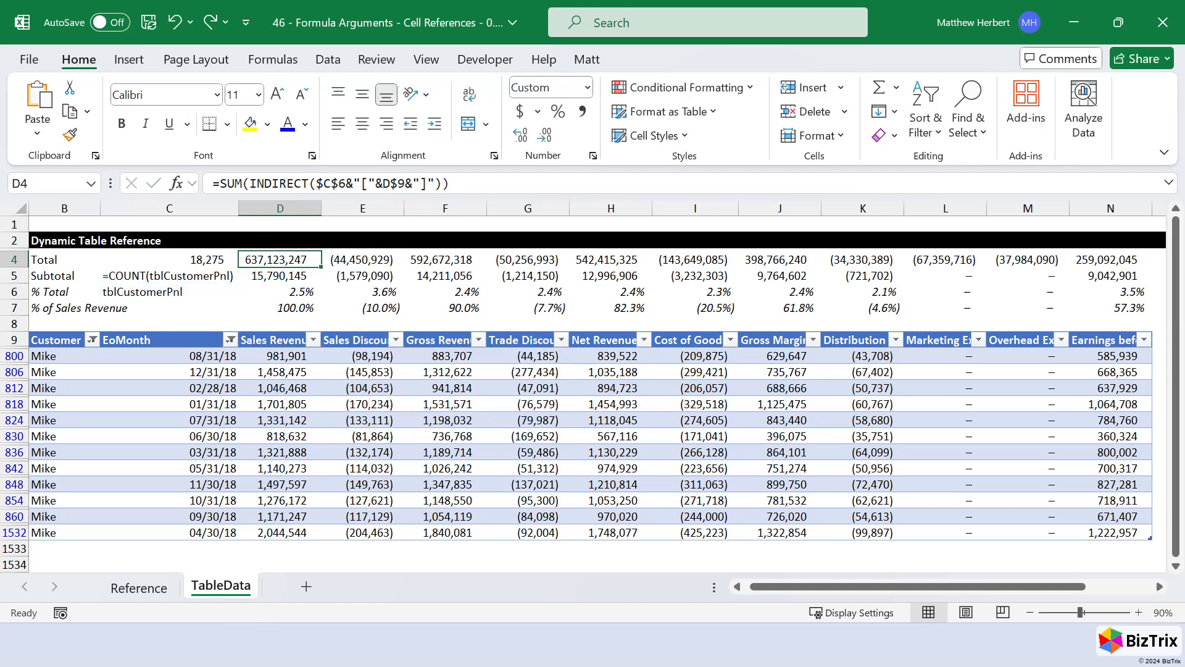